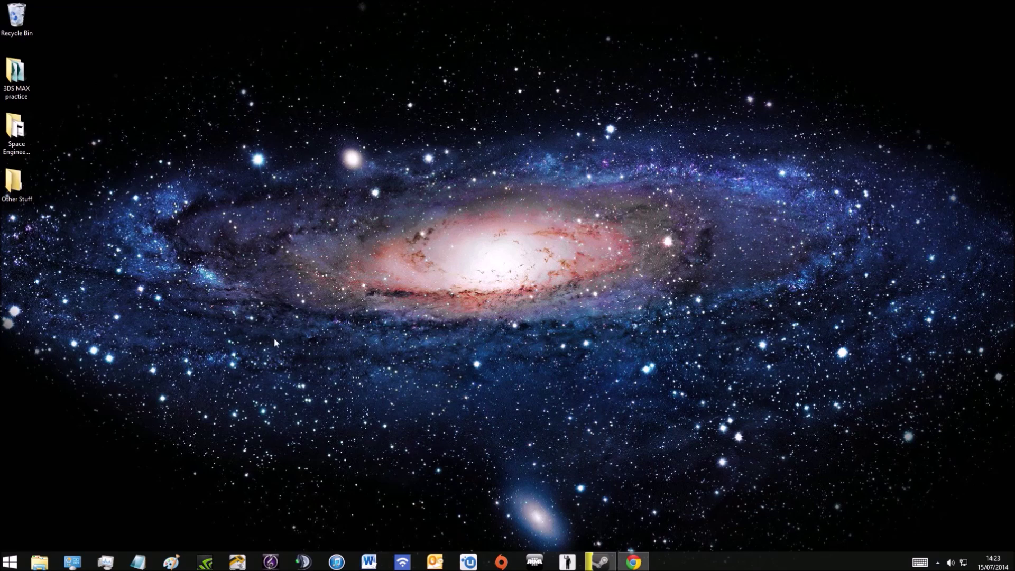
- Open File Explorer and browse to C:\Users\user\AppData\Roaming
{"action": "left_click", "coordinate": [41, 562]}
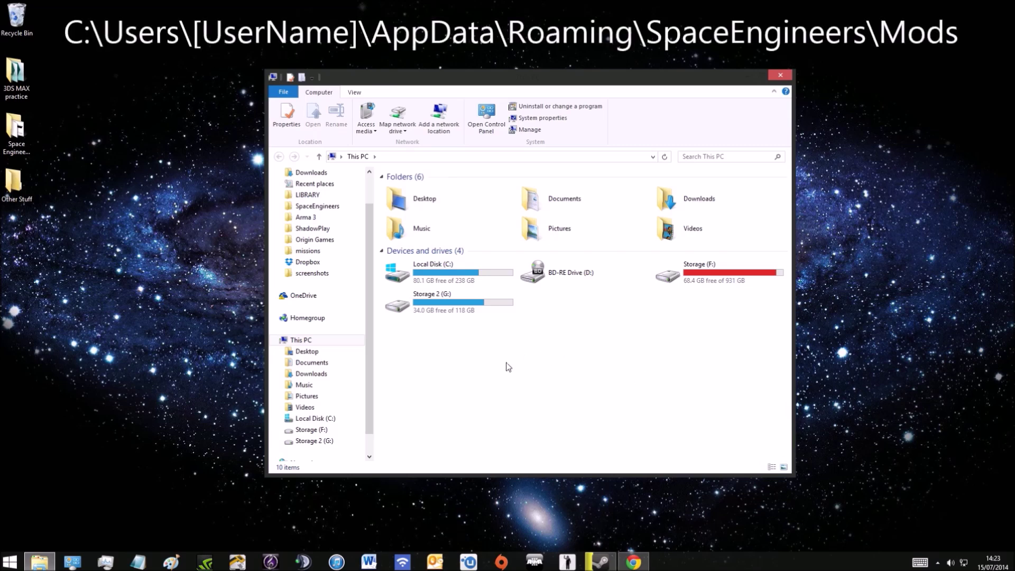
{"action": "double_click", "coordinate": [481, 279]}
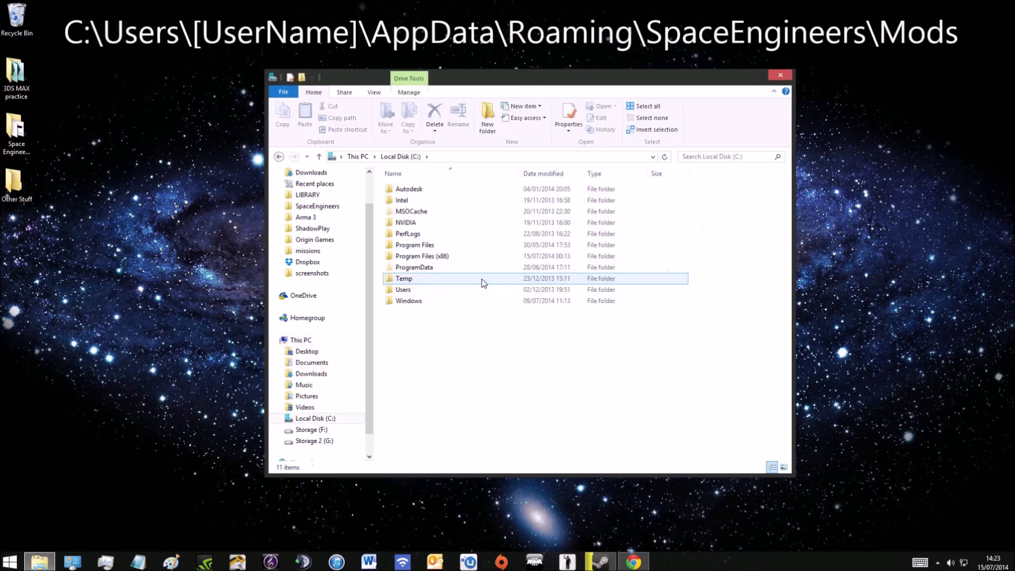
{"action": "double_click", "coordinate": [418, 289]}
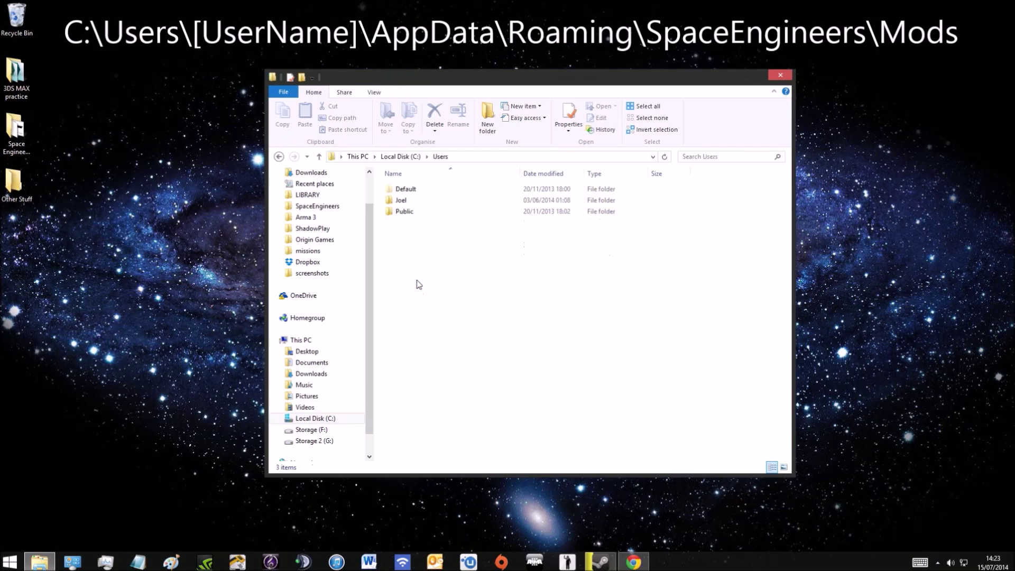
{"action": "double_click", "coordinate": [419, 200]}
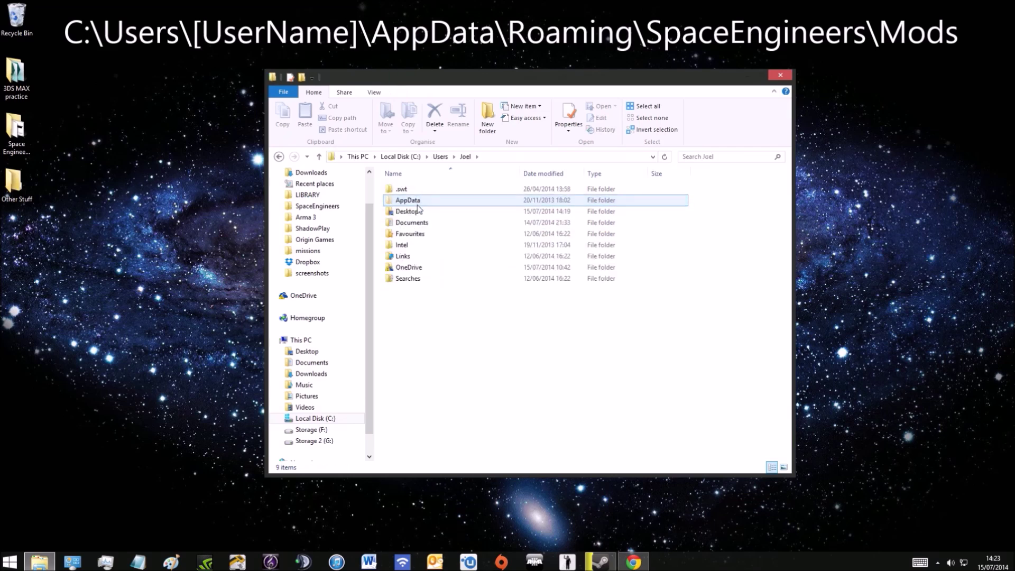
{"action": "double_click", "coordinate": [418, 202]}
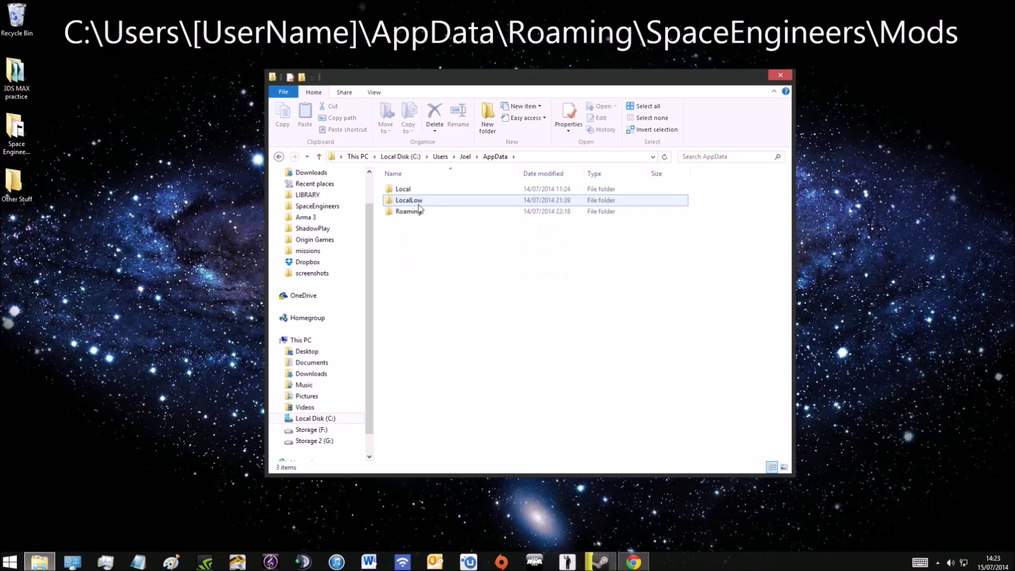
{"action": "double_click", "coordinate": [418, 212]}
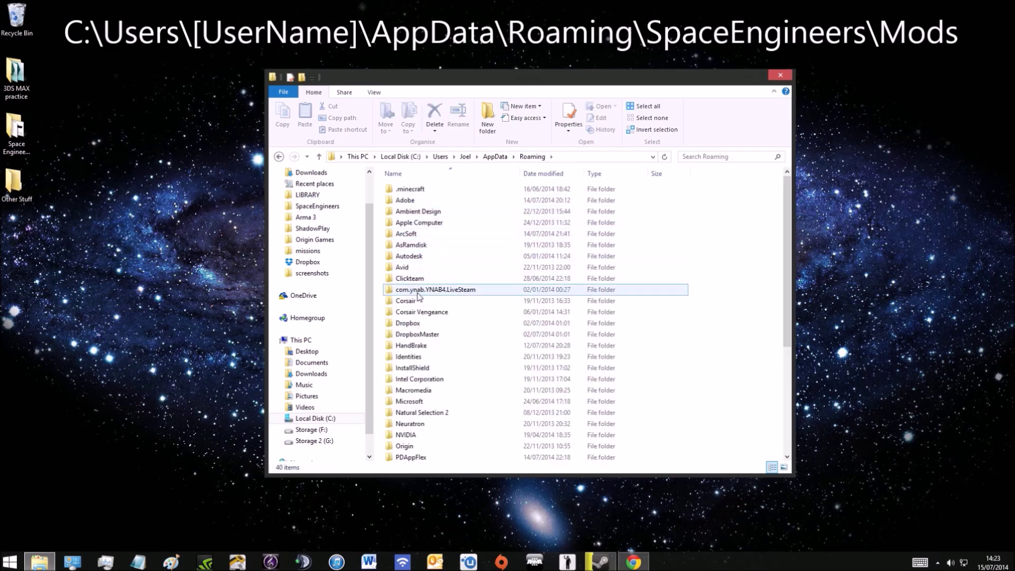
- Open SpaceEngineers\Mods and move the Explorer window to the left of the screen
{"action": "scroll", "coordinate": [418, 296], "scroll_direction": "down", "scroll_amount": 1}
{"action": "scroll", "coordinate": [417, 295], "scroll_direction": "down", "scroll_amount": 3}
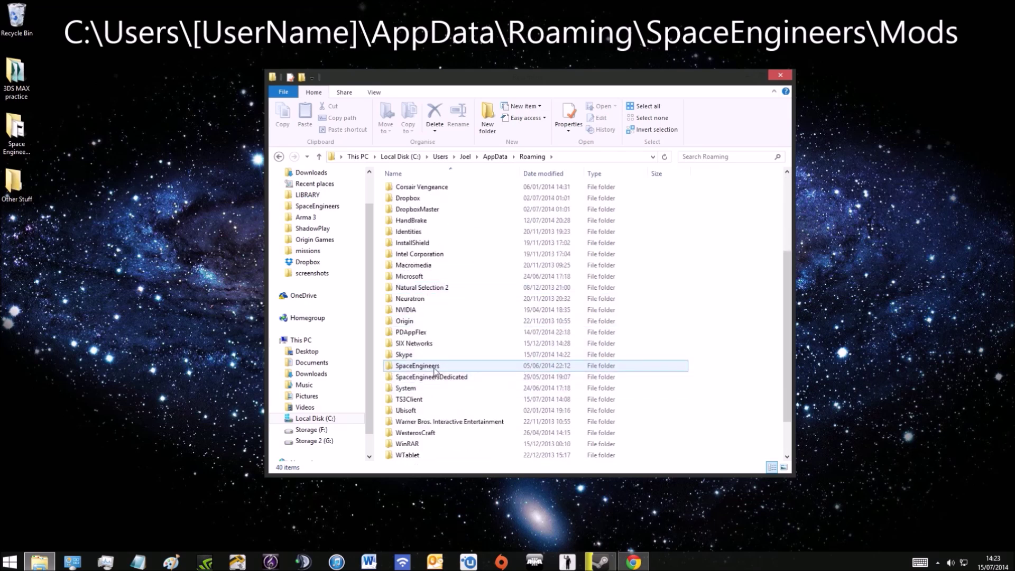
{"action": "left_click", "coordinate": [435, 370]}
{"action": "double_click", "coordinate": [486, 368]}
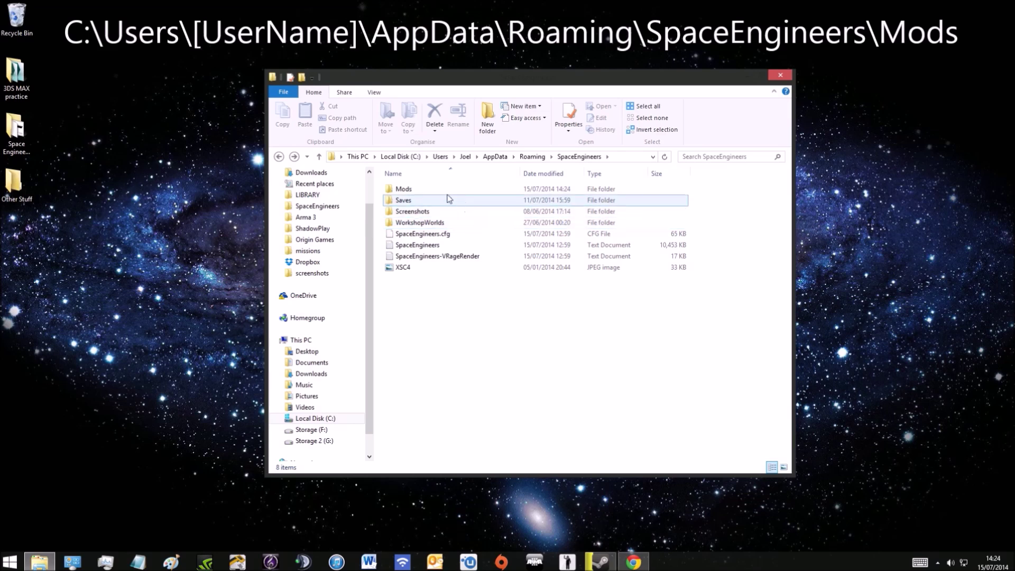
{"action": "double_click", "coordinate": [416, 190]}
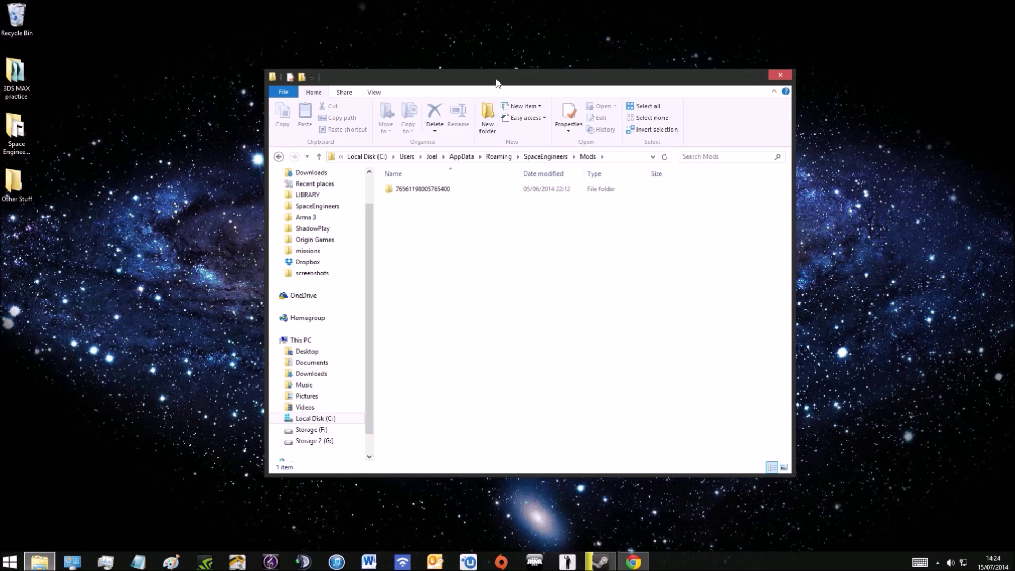
{"action": "left_click_drag", "start_coordinate": [496, 82], "coordinate": [294, 102]}
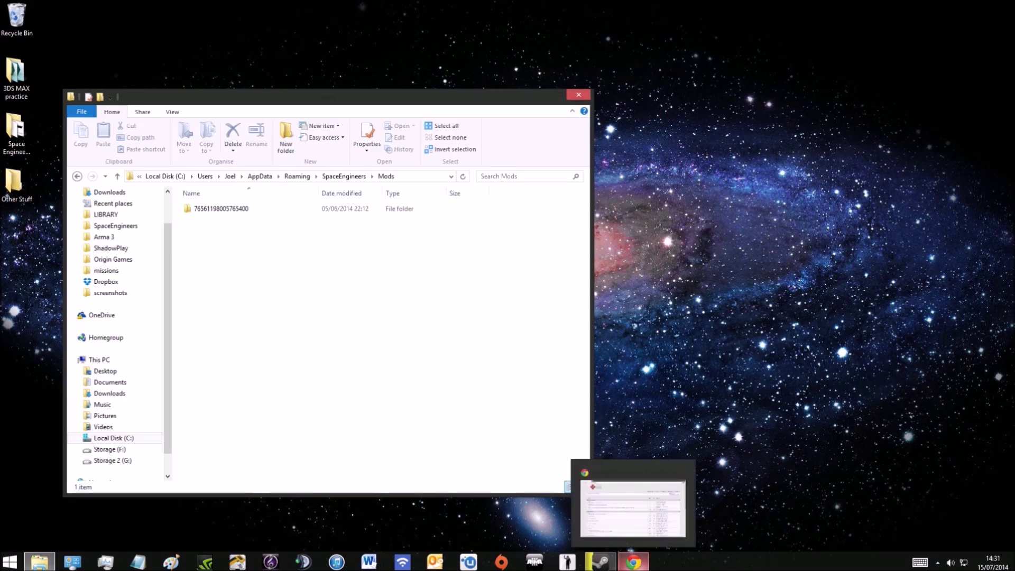
- Bring the Keen forum browser forward and open the Modding sub-forum
{"action": "left_click", "coordinate": [633, 561]}
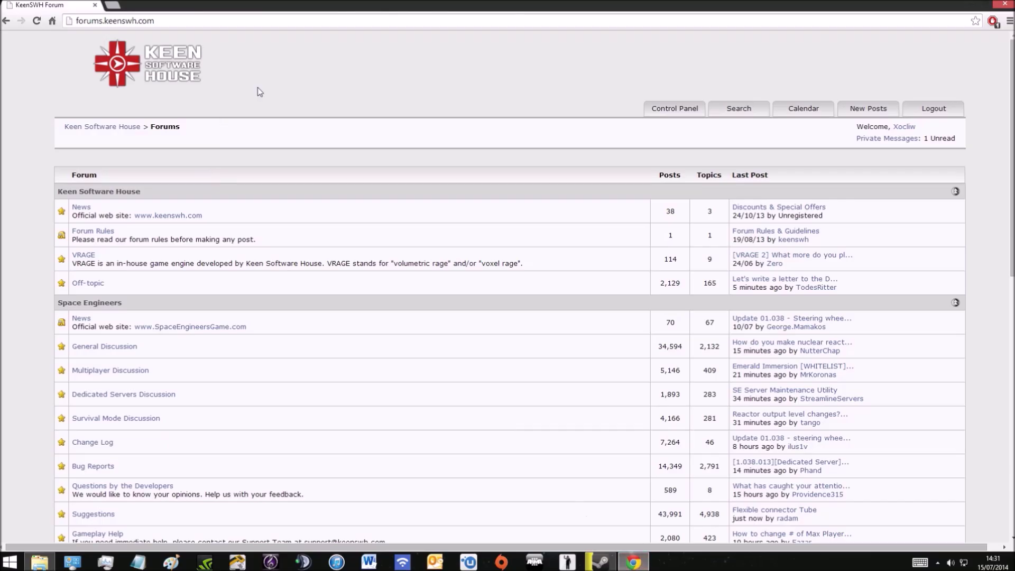
{"action": "left_click_drag", "start_coordinate": [206, 20], "coordinate": [70, 24]}
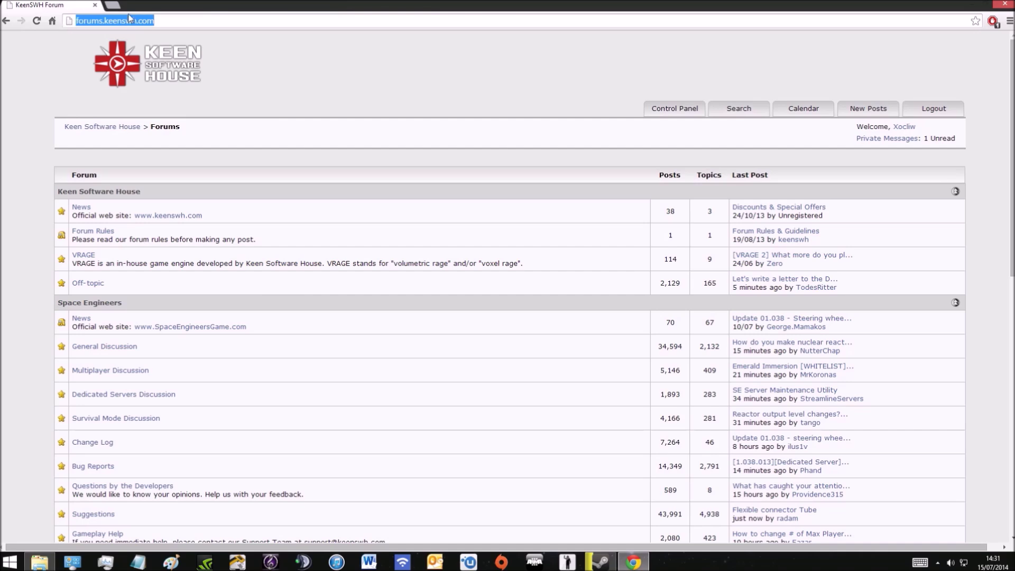
{"action": "left_click", "coordinate": [212, 57]}
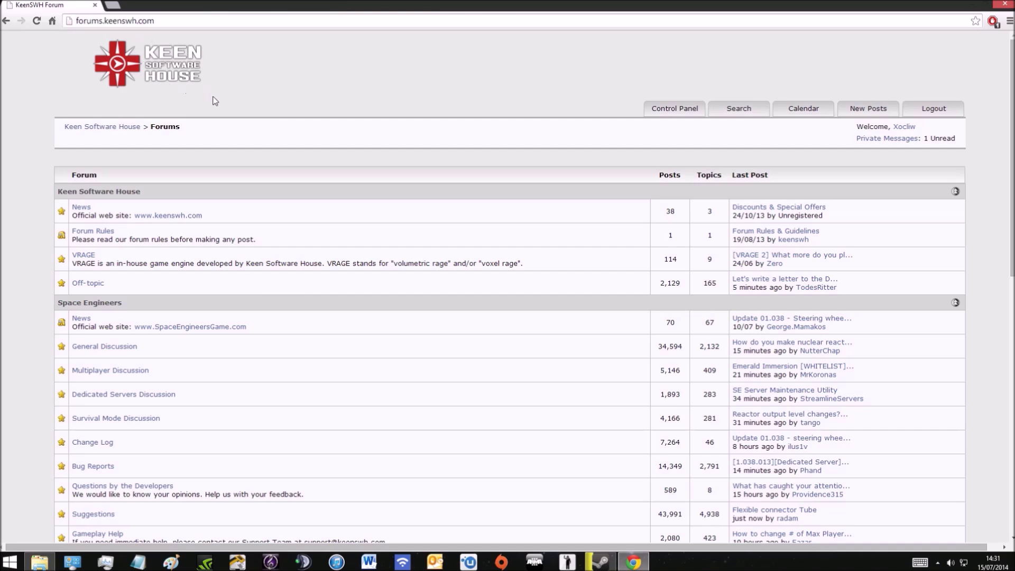
{"action": "scroll", "coordinate": [201, 217], "scroll_direction": "down", "scroll_amount": 4}
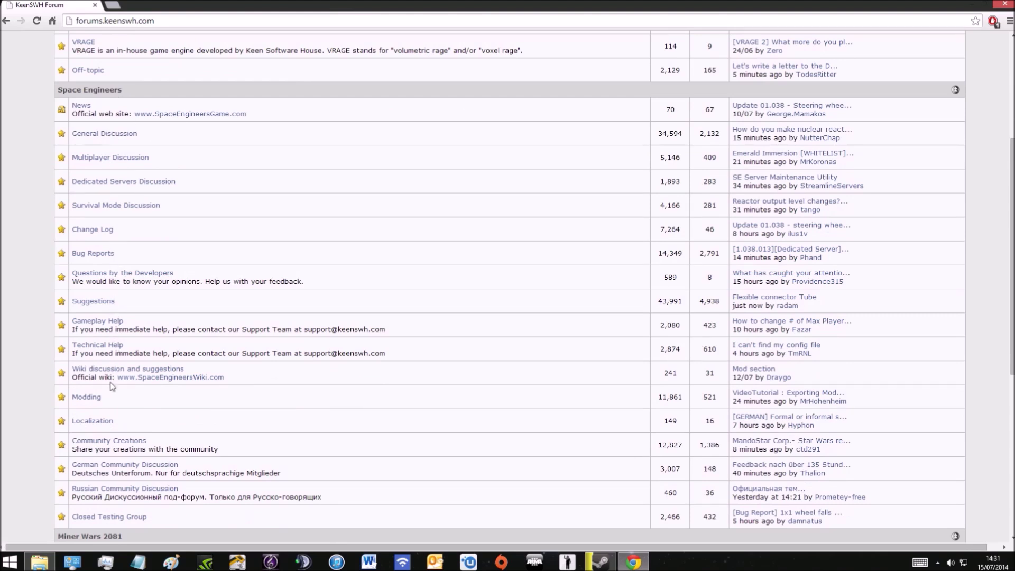
{"action": "left_click", "coordinate": [97, 398]}
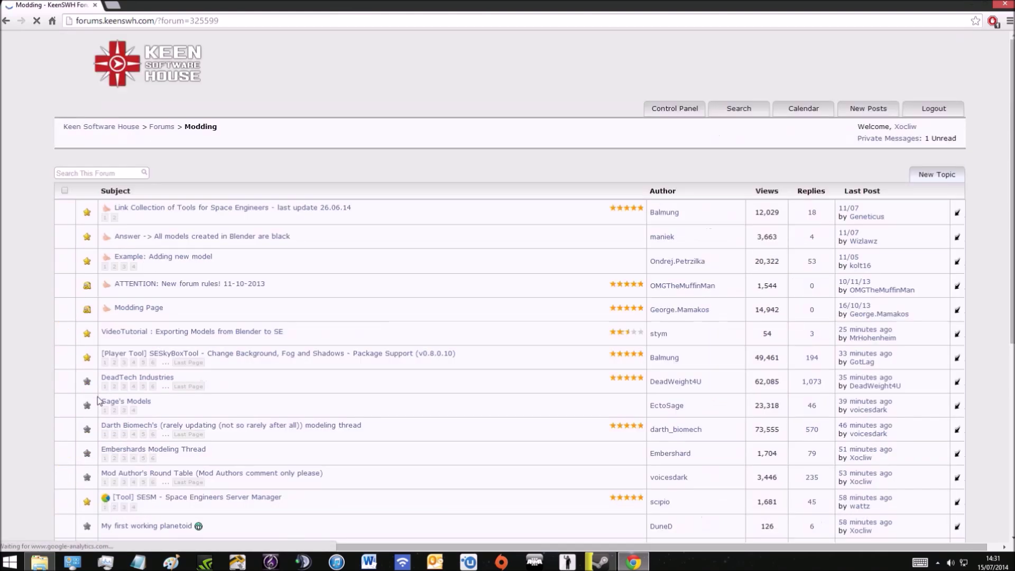
- Scroll through the Modding topic list down to the City Scape Mod WIP thread
{"action": "scroll", "coordinate": [180, 311], "scroll_direction": "down", "scroll_amount": 1}
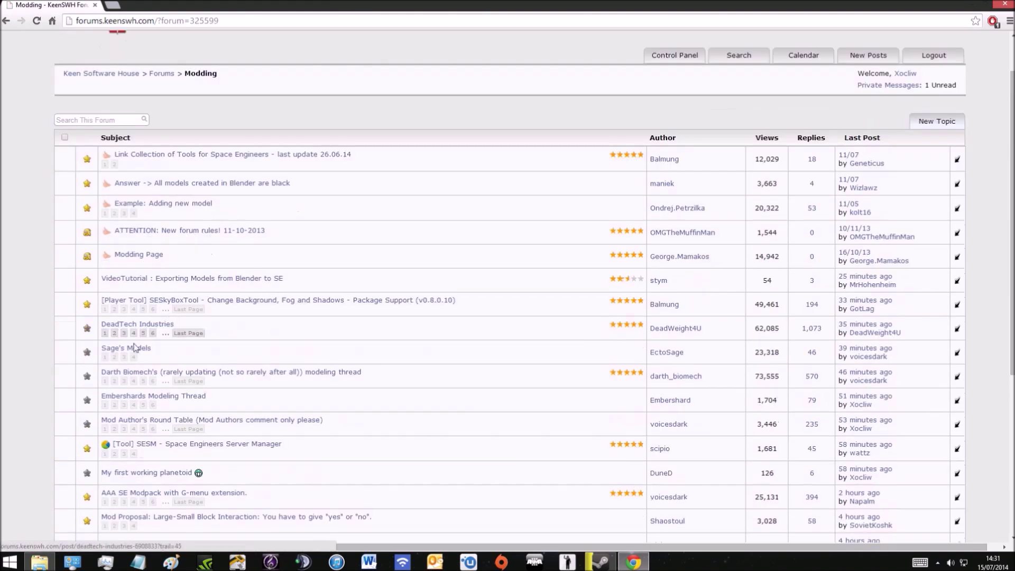
{"action": "scroll", "coordinate": [158, 381], "scroll_direction": "down", "scroll_amount": 3}
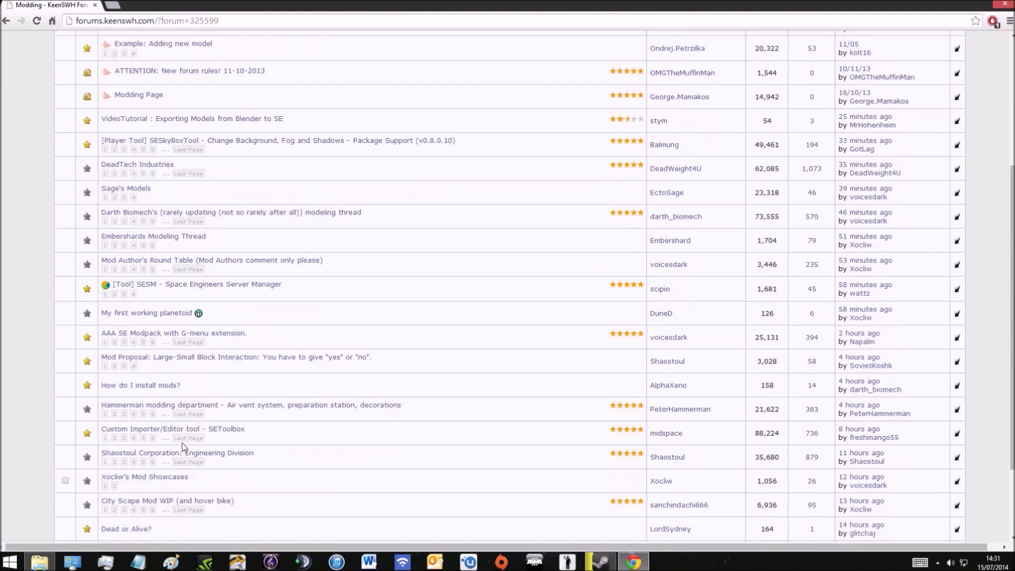
{"action": "scroll", "coordinate": [182, 443], "scroll_direction": "down", "scroll_amount": 2}
{"action": "scroll", "coordinate": [182, 427], "scroll_direction": "up", "scroll_amount": 5}
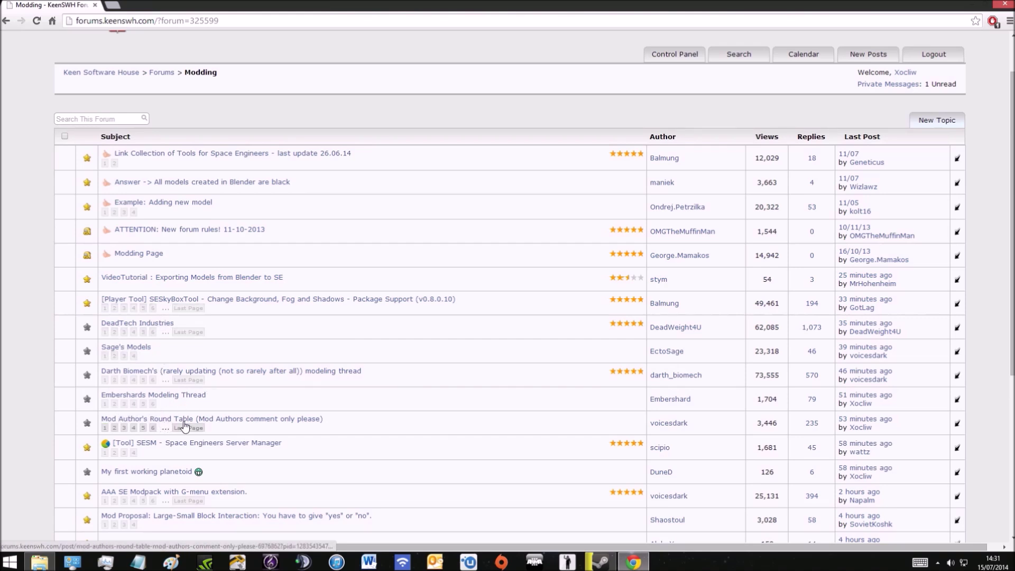
{"action": "scroll", "coordinate": [185, 426], "scroll_direction": "down", "scroll_amount": 1}
{"action": "scroll", "coordinate": [182, 437], "scroll_direction": "down", "scroll_amount": 1}
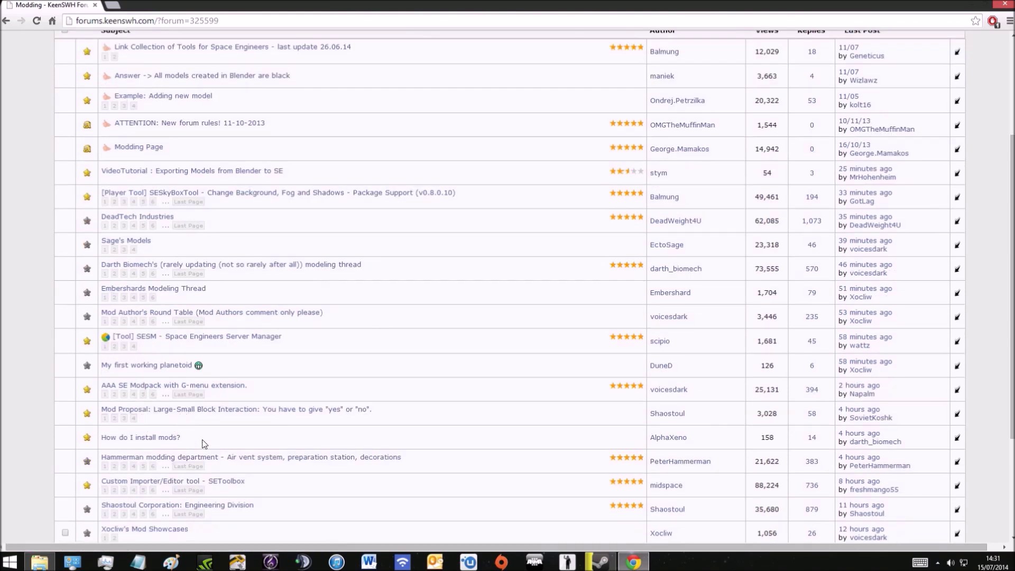
{"action": "scroll", "coordinate": [204, 443], "scroll_direction": "down", "scroll_amount": 1}
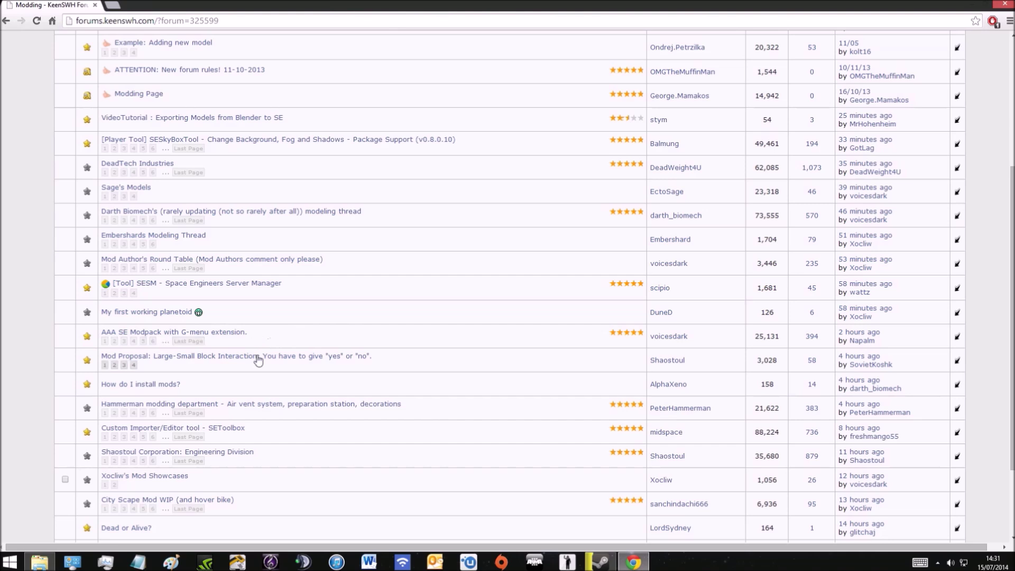
{"action": "scroll", "coordinate": [174, 442], "scroll_direction": "down", "scroll_amount": 1}
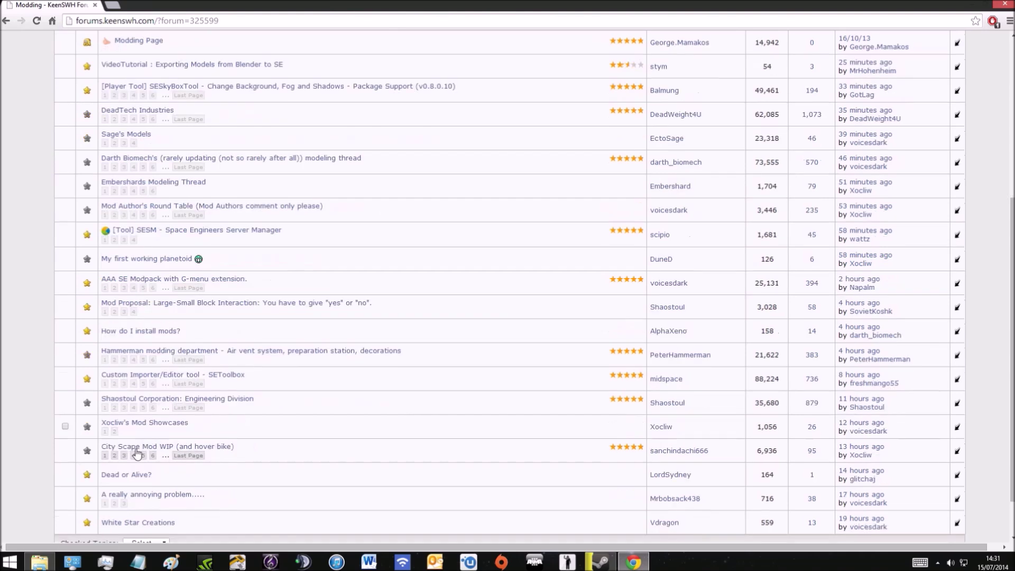
- Open page 1 of City Scape Mod WIP and scroll down to its JCSMOD and SANCHINCORP download links
{"action": "left_click", "coordinate": [105, 456]}
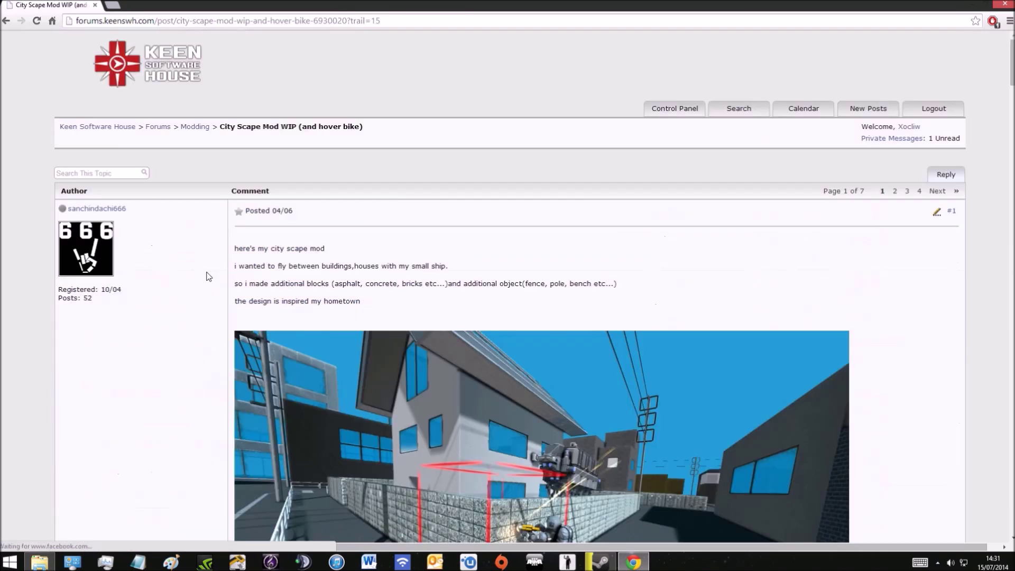
{"action": "scroll", "coordinate": [443, 271], "scroll_direction": "down", "scroll_amount": 2}
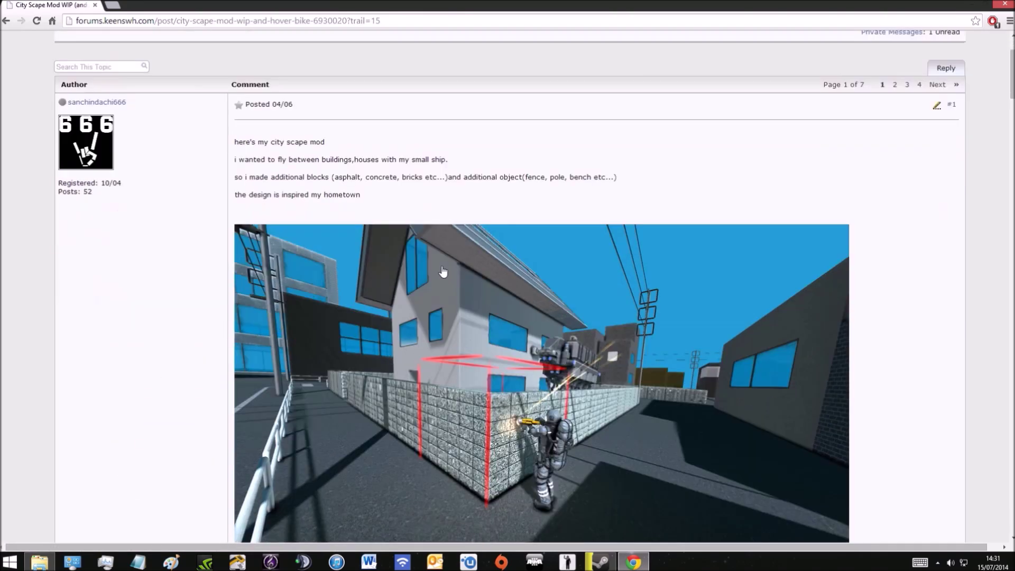
{"action": "scroll", "coordinate": [421, 281], "scroll_direction": "down", "scroll_amount": 1}
{"action": "scroll", "coordinate": [423, 262], "scroll_direction": "down", "scroll_amount": 12}
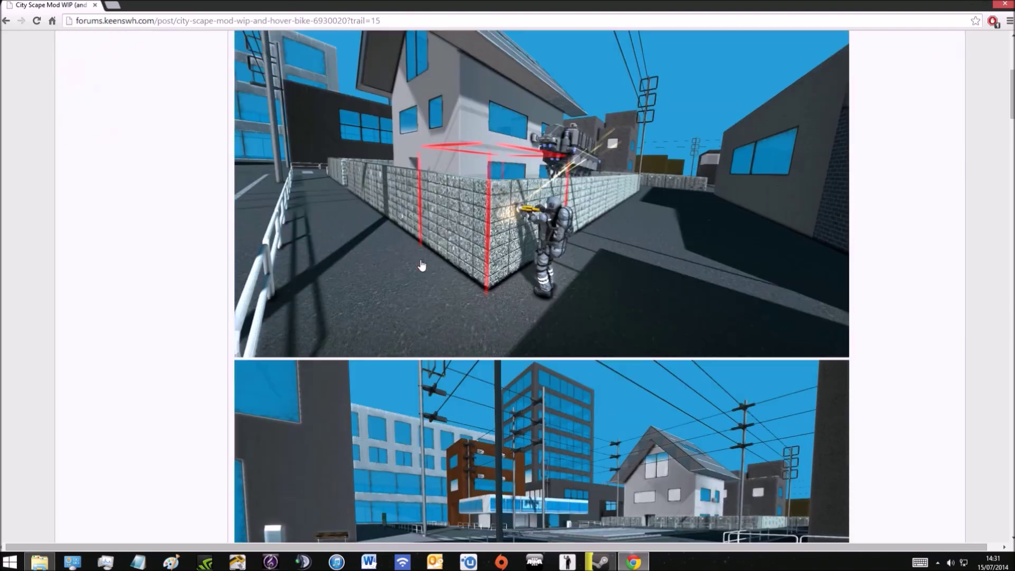
{"action": "scroll", "coordinate": [414, 288], "scroll_direction": "down", "scroll_amount": 20}
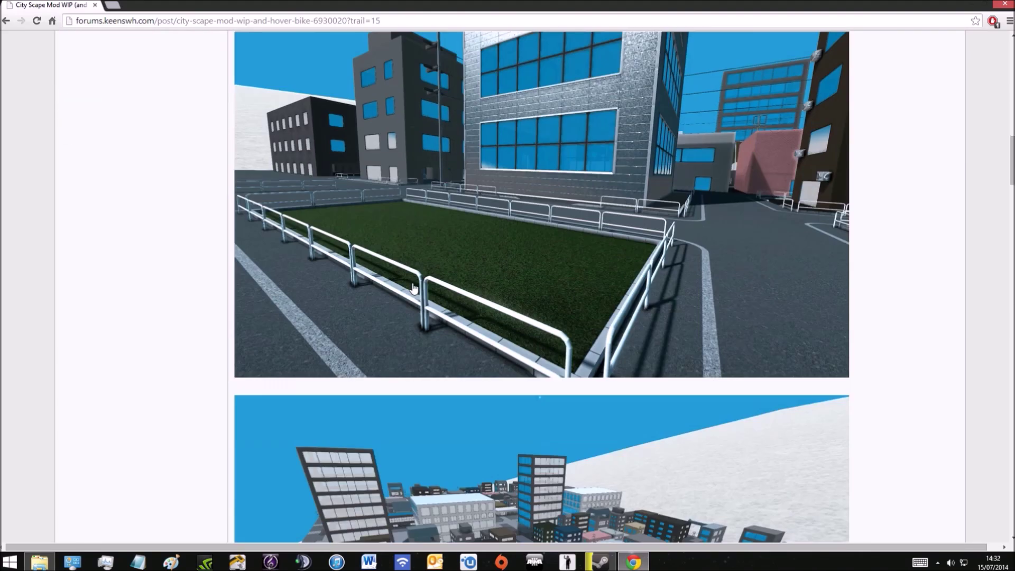
{"action": "scroll", "coordinate": [414, 288], "scroll_direction": "down", "scroll_amount": 13}
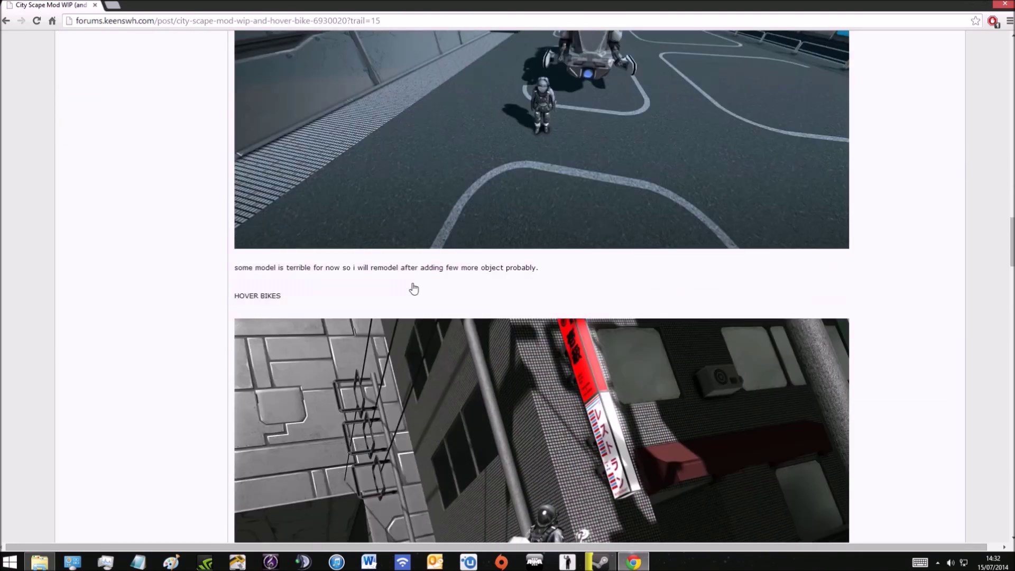
{"action": "scroll", "coordinate": [414, 288], "scroll_direction": "down", "scroll_amount": 4}
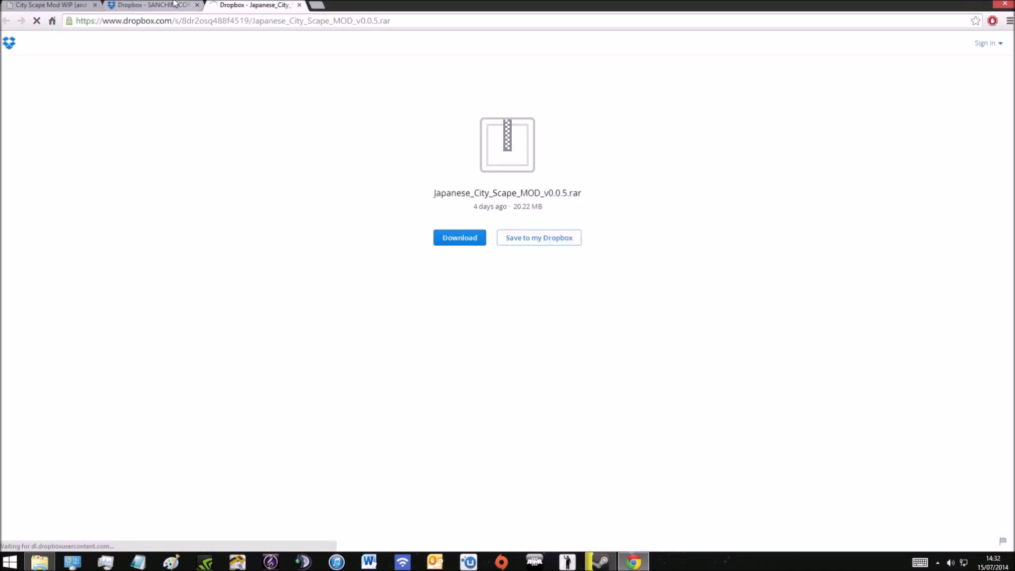
- Download Japanese_City_Scape_MOD_v0.0.5.rar and SANCHIN_CORP_MOD_v0.0.2.rar from Dropbox, then close both Dropbox tabs
{"action": "left_click", "coordinate": [175, 5]}
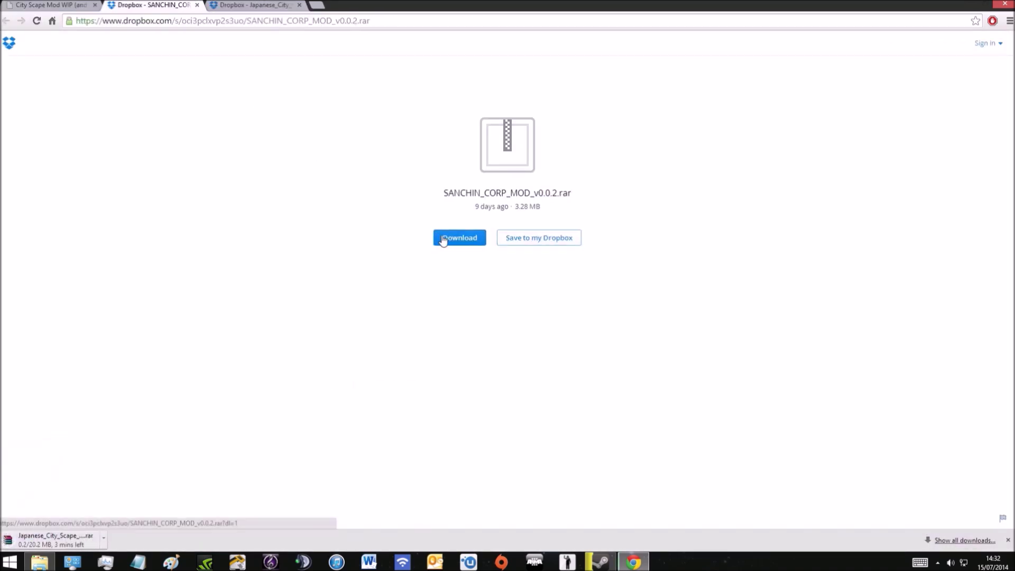
{"action": "left_click", "coordinate": [443, 239]}
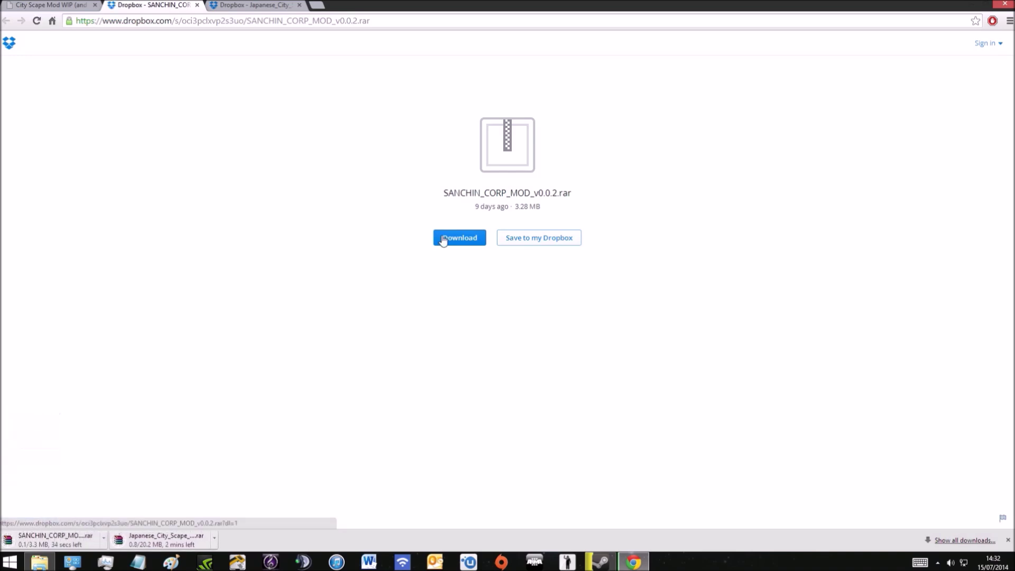
{"action": "left_click", "coordinate": [258, 5]}
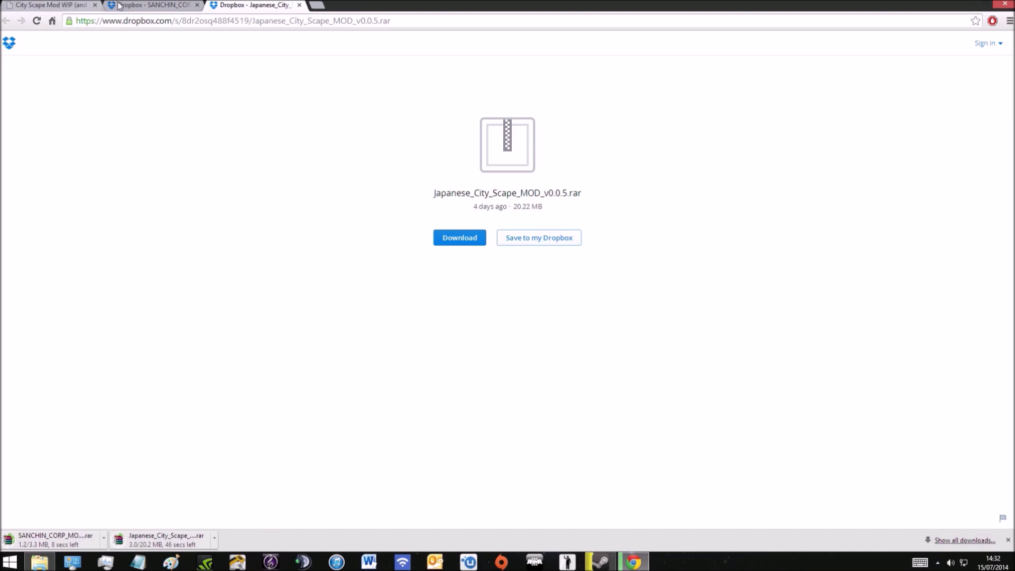
{"action": "left_click", "coordinate": [188, 6]}
{"action": "left_click", "coordinate": [198, 5]}
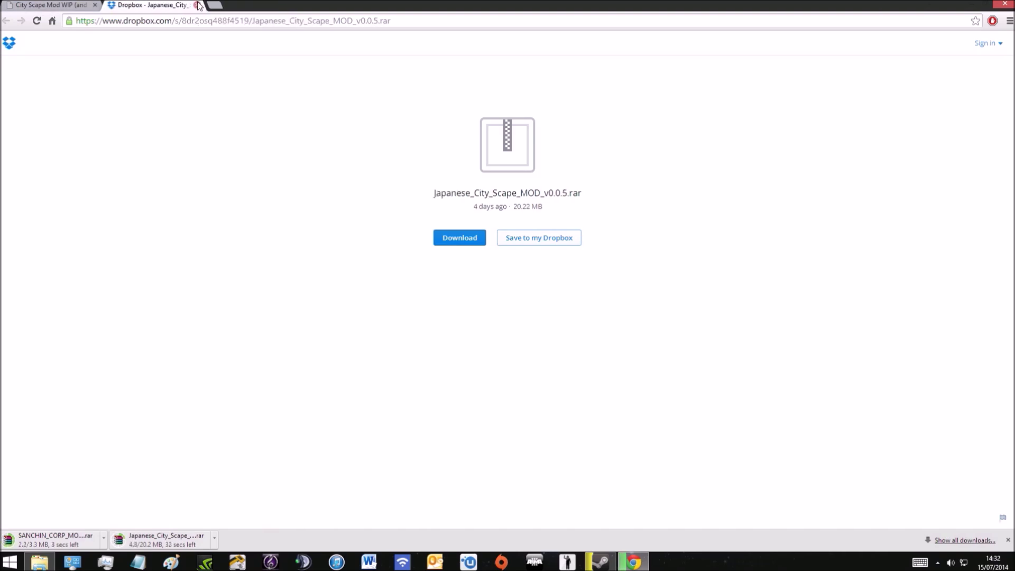
{"action": "left_click", "coordinate": [197, 5]}
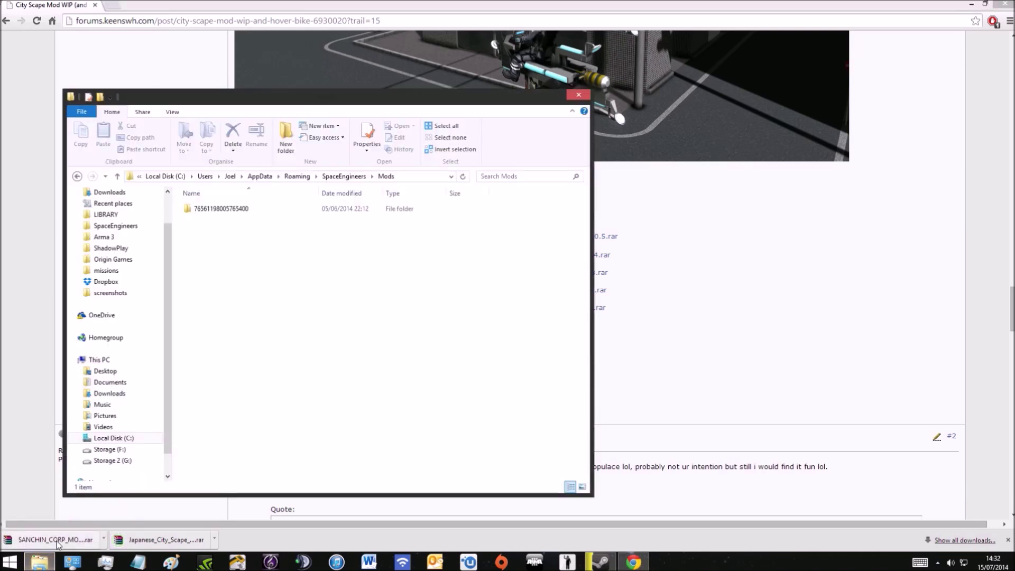
- Open SANCHIN_CORP_MOD in WinRAR from the download bar, dismiss the trial notice, and bring up the Mods folder
{"action": "left_click", "coordinate": [59, 544]}
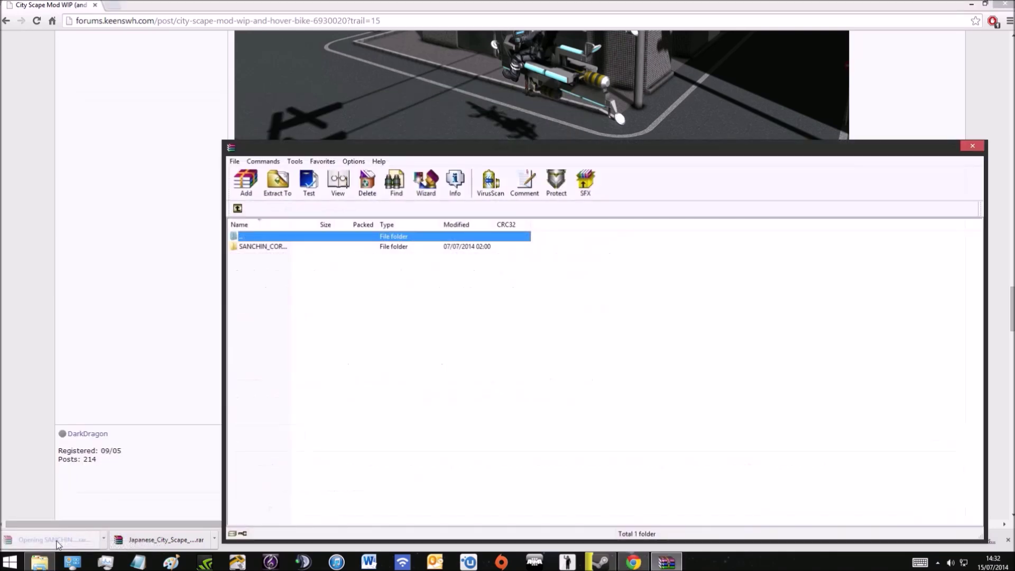
{"action": "mouse_move", "coordinate": [50, 562]}
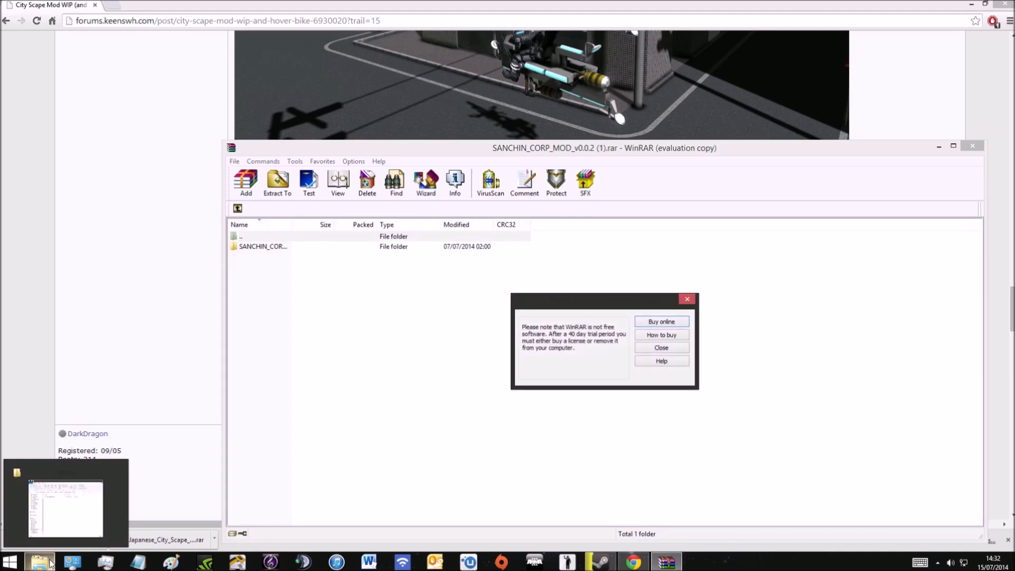
{"action": "left_click", "coordinate": [661, 348]}
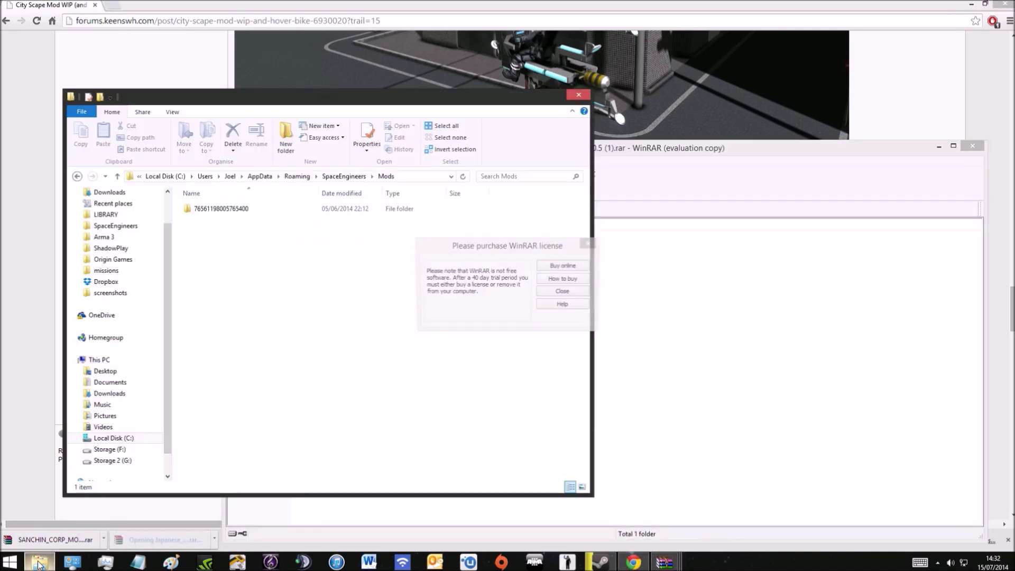
{"action": "left_click", "coordinate": [592, 294]}
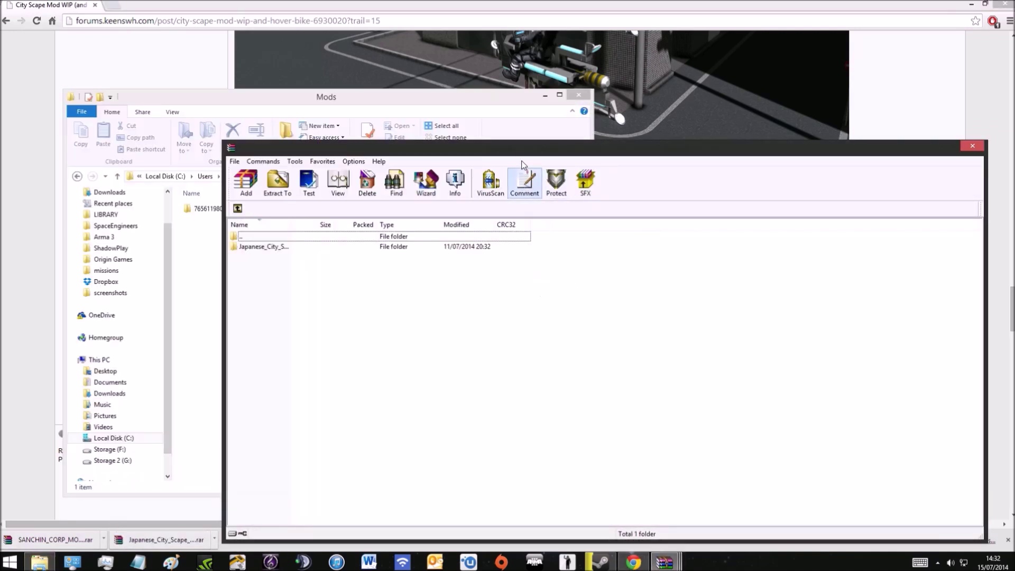
- Bring up the Japanese City Scape archive, with Mods snapped left and WinRAR moved right
{"action": "mouse_move", "coordinate": [667, 565]}
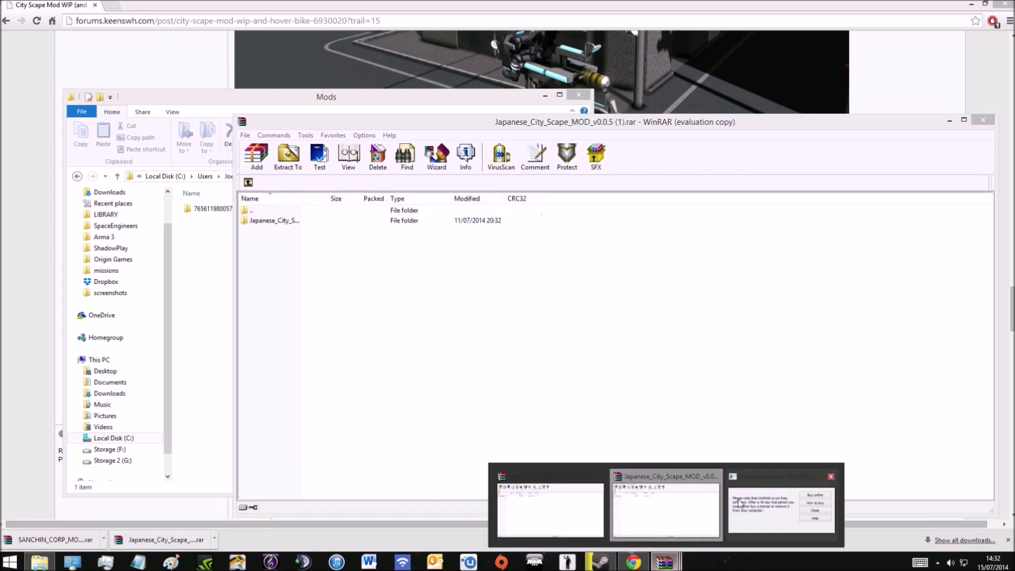
{"action": "left_click", "coordinate": [782, 504]}
{"action": "left_click", "coordinate": [553, 292]}
{"action": "left_click", "coordinate": [195, 281]}
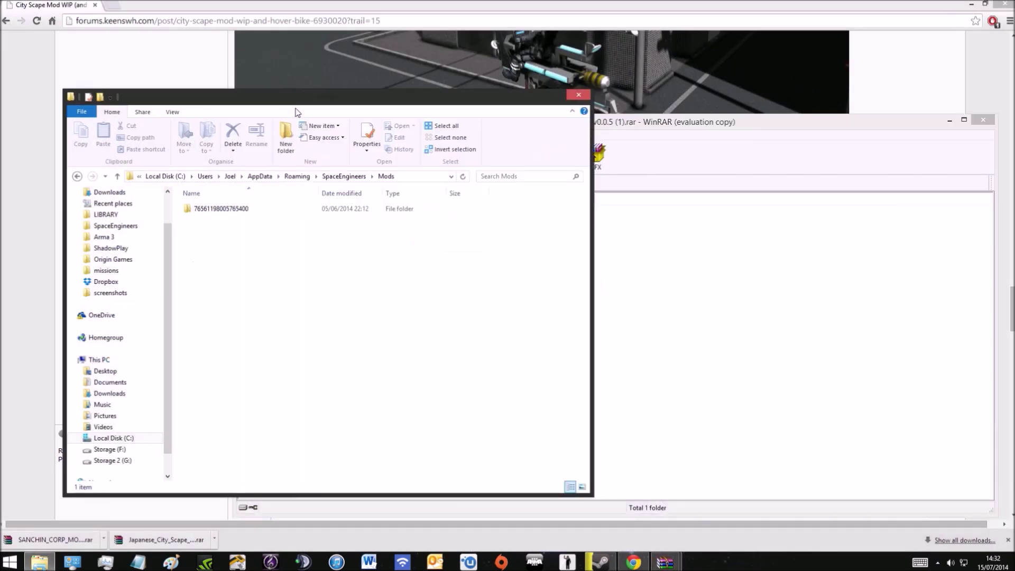
{"action": "left_click_drag", "start_coordinate": [316, 93], "coordinate": [0, 95]}
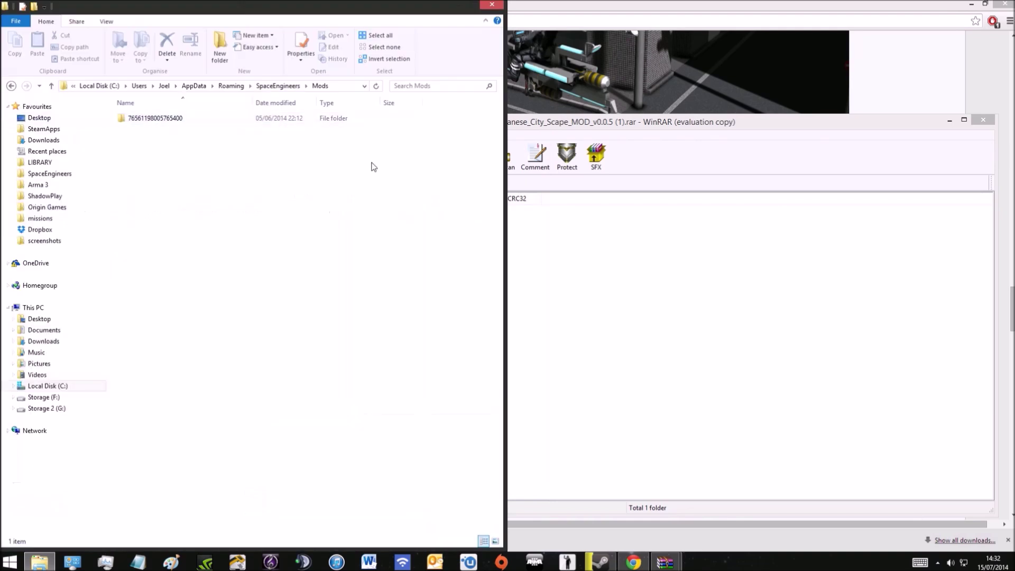
{"action": "left_click", "coordinate": [556, 288]}
{"action": "left_click_drag", "start_coordinate": [392, 128], "coordinate": [582, 125]}
- Inspect the archive's mod folder, including the Optional folder and its test subfolder
{"action": "double_click", "coordinate": [481, 221]}
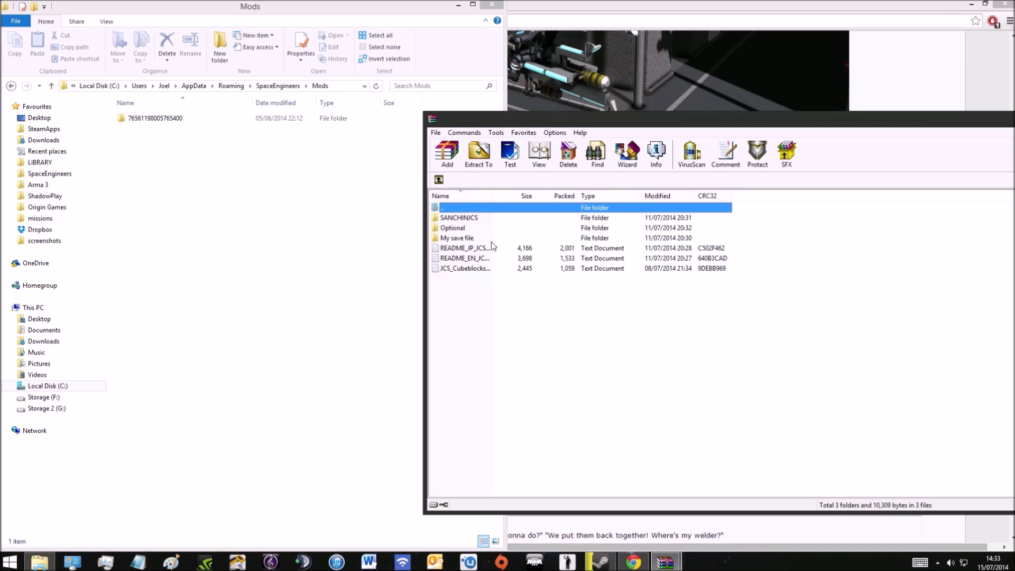
{"action": "left_click", "coordinate": [468, 221]}
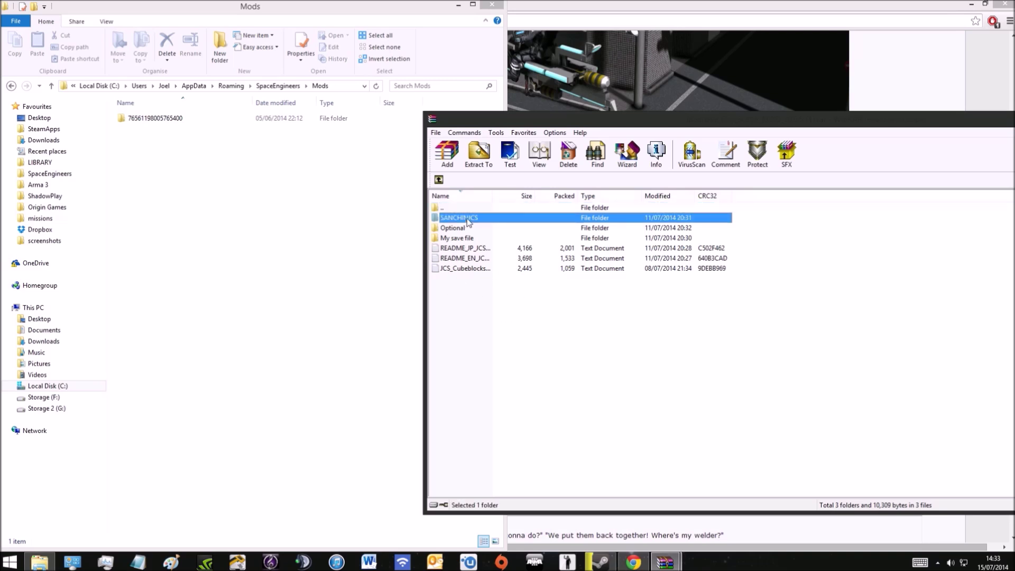
{"action": "left_click", "coordinate": [469, 231]}
{"action": "double_click", "coordinate": [470, 238]}
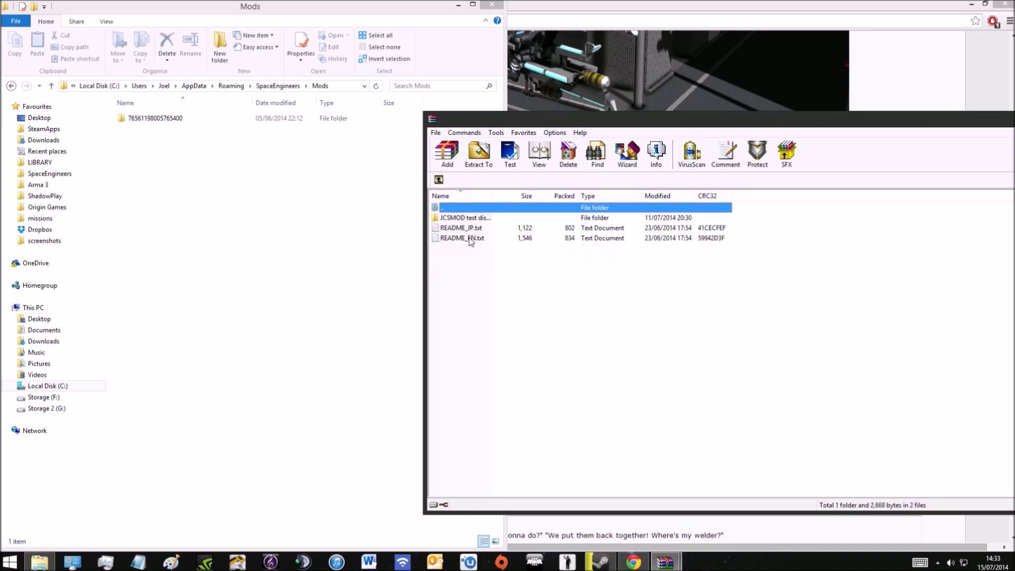
{"action": "left_click", "coordinate": [470, 218]}
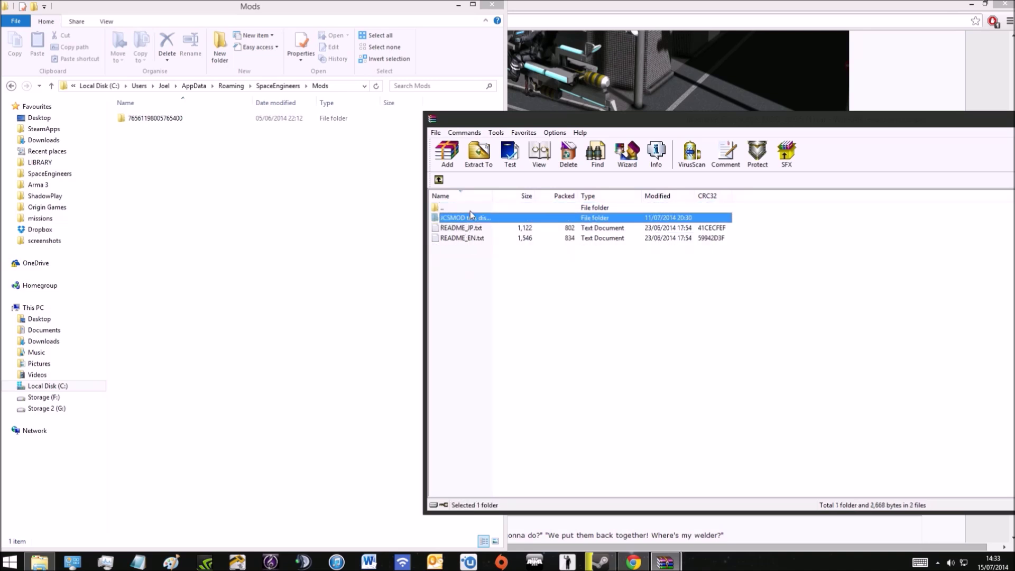
{"action": "left_click", "coordinate": [438, 180]}
{"action": "left_click", "coordinate": [438, 180]}
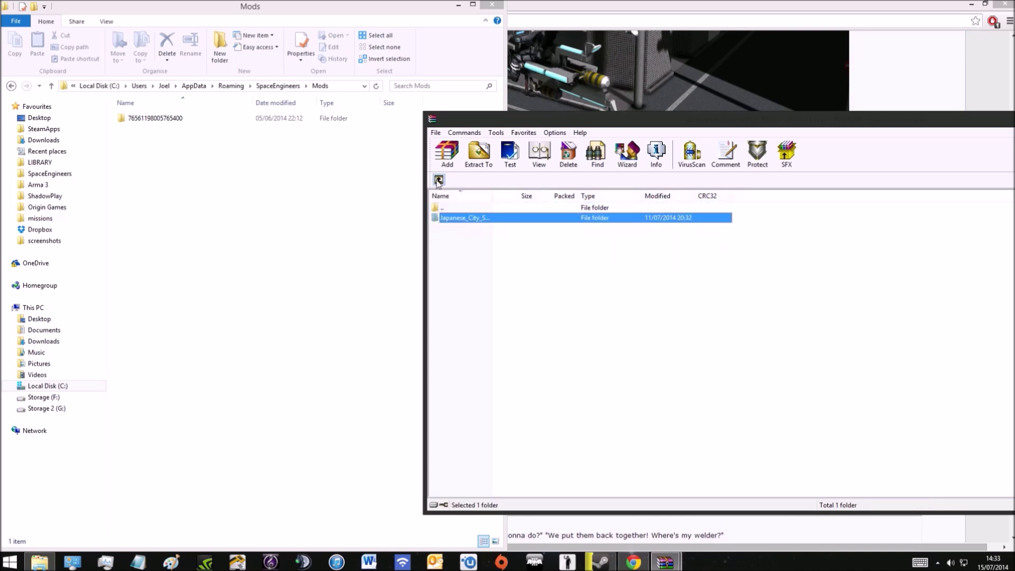
- Check SANCHINJCS's Data, Models and Textures folders, then drag SANCHINJCS into Mods
{"action": "double_click", "coordinate": [458, 219]}
{"action": "left_click", "coordinate": [460, 219]}
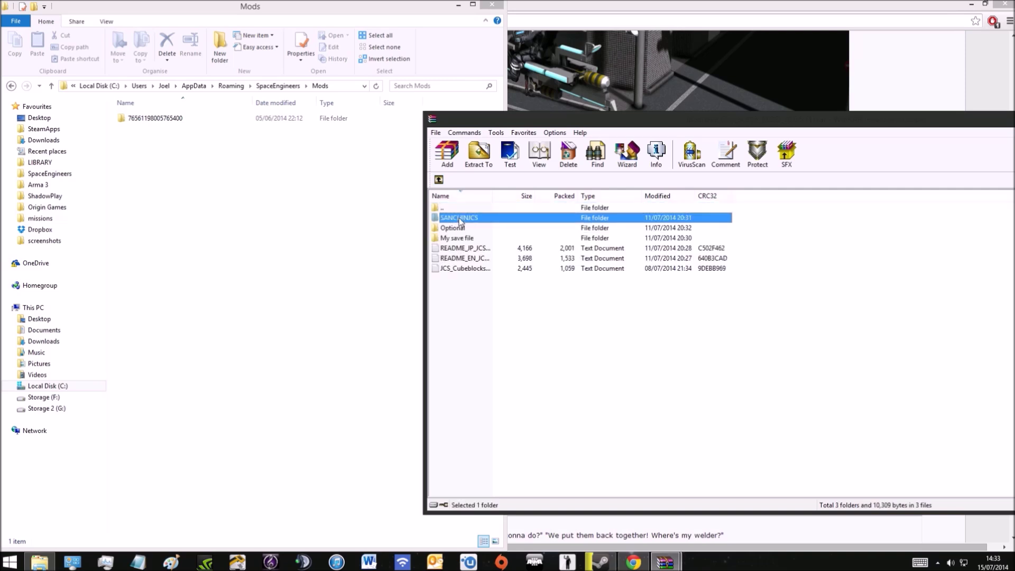
{"action": "left_click", "coordinate": [449, 238]}
{"action": "key", "text": "Up"}
{"action": "key", "text": "Up"}
{"action": "key", "text": "Down"}
{"action": "left_click", "coordinate": [439, 181]}
{"action": "left_click_drag", "start_coordinate": [176, 176], "coordinate": [147, 165]}
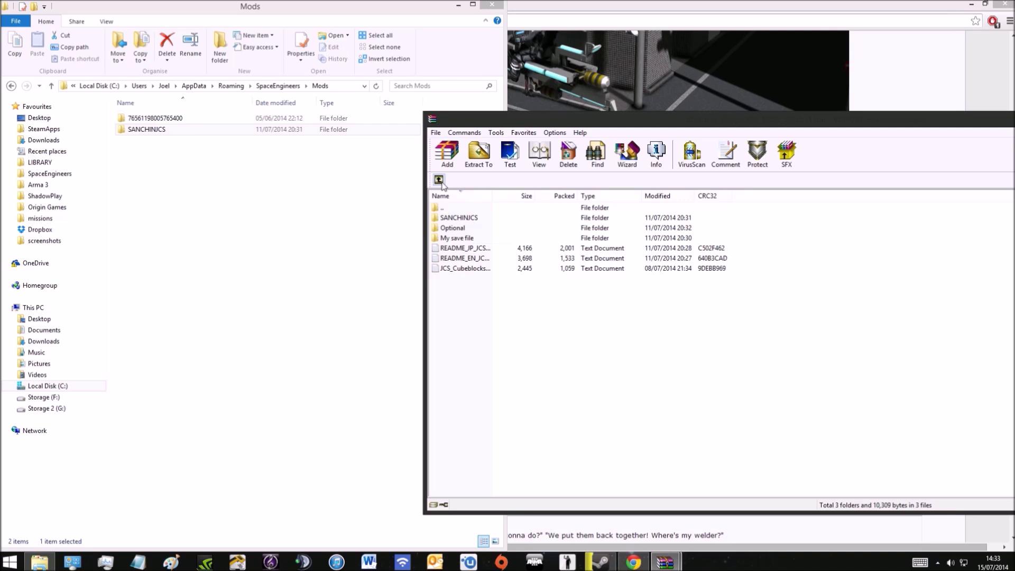
- Switch to the SANCHIN_CORP archive, check SANCHINCORP's contents, and drag it into Mods
{"action": "mouse_move", "coordinate": [667, 563]}
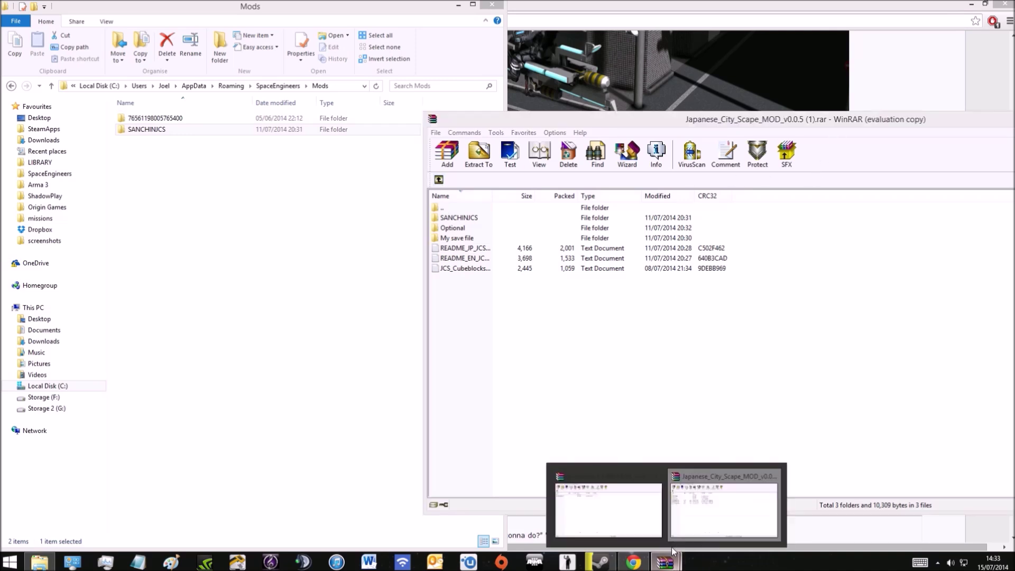
{"action": "left_click", "coordinate": [602, 504]}
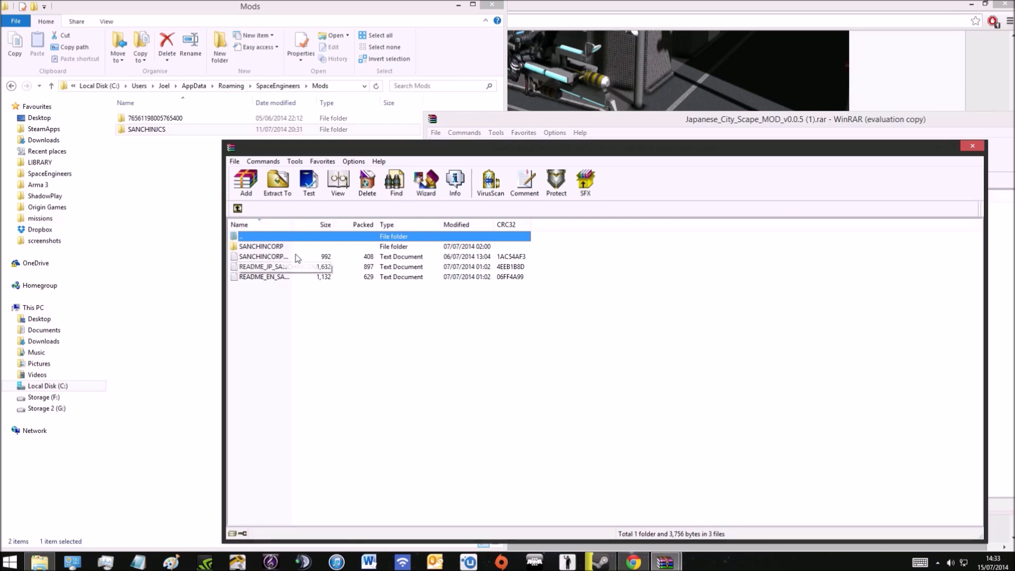
{"action": "double_click", "coordinate": [273, 247]}
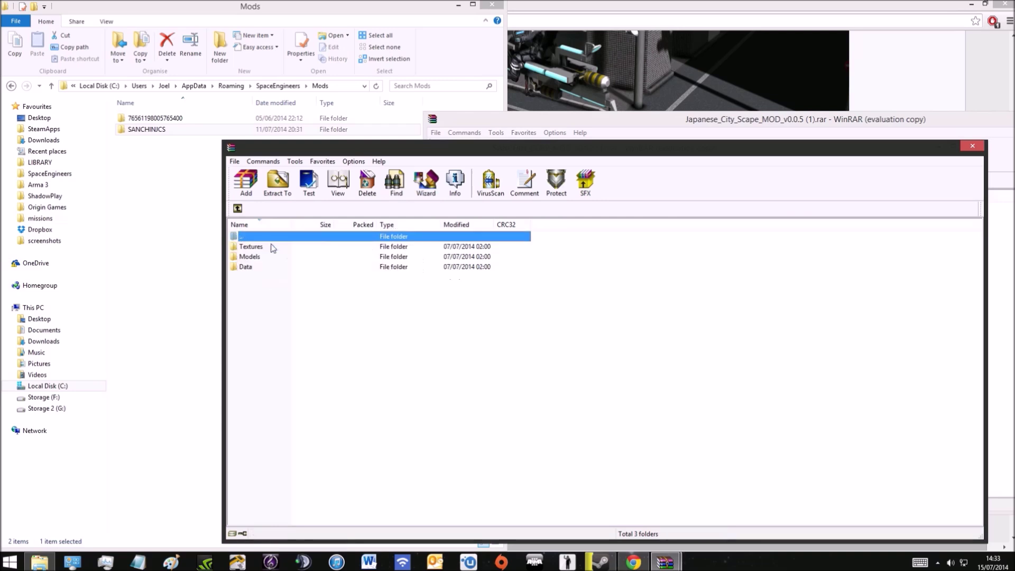
{"action": "left_click", "coordinate": [237, 208]}
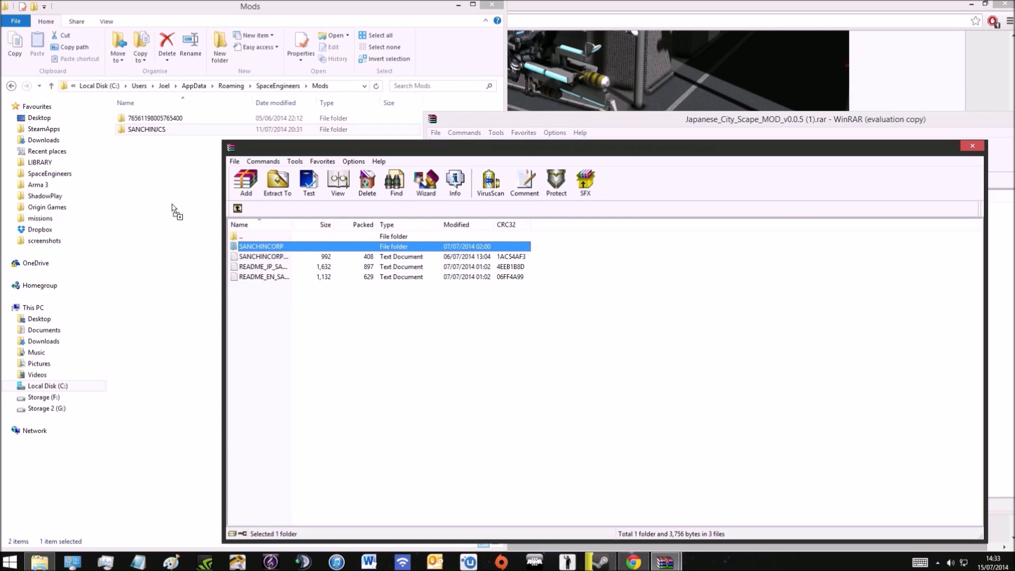
{"action": "left_click_drag", "start_coordinate": [173, 209], "coordinate": [165, 192]}
- Verify the SANCHINJCS and SANCHINCORP folders in Mods, then return to the SANCHIN_CORP archive
{"action": "double_click", "coordinate": [165, 140]}
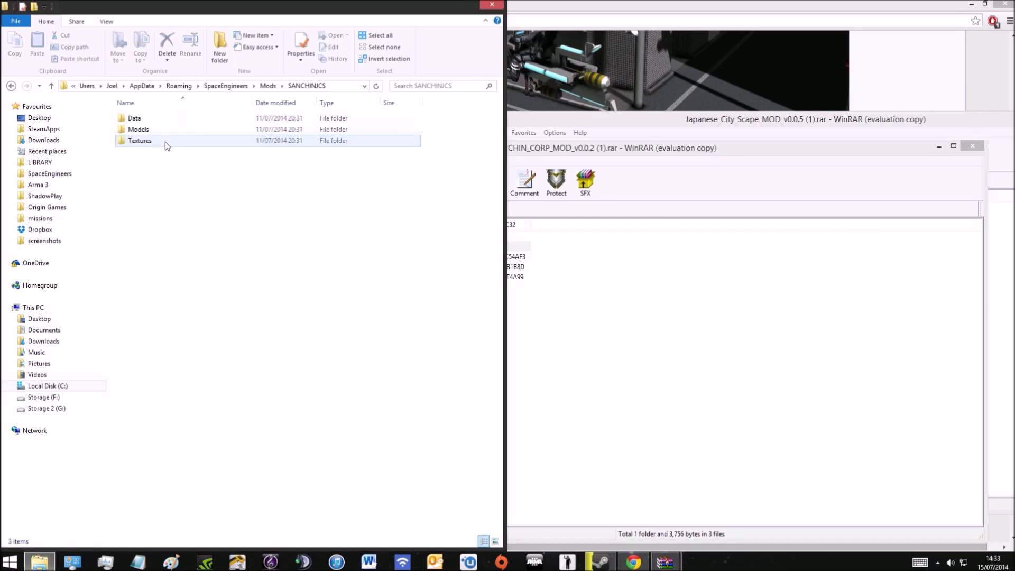
{"action": "left_click", "coordinate": [11, 87]}
{"action": "double_click", "coordinate": [149, 129]}
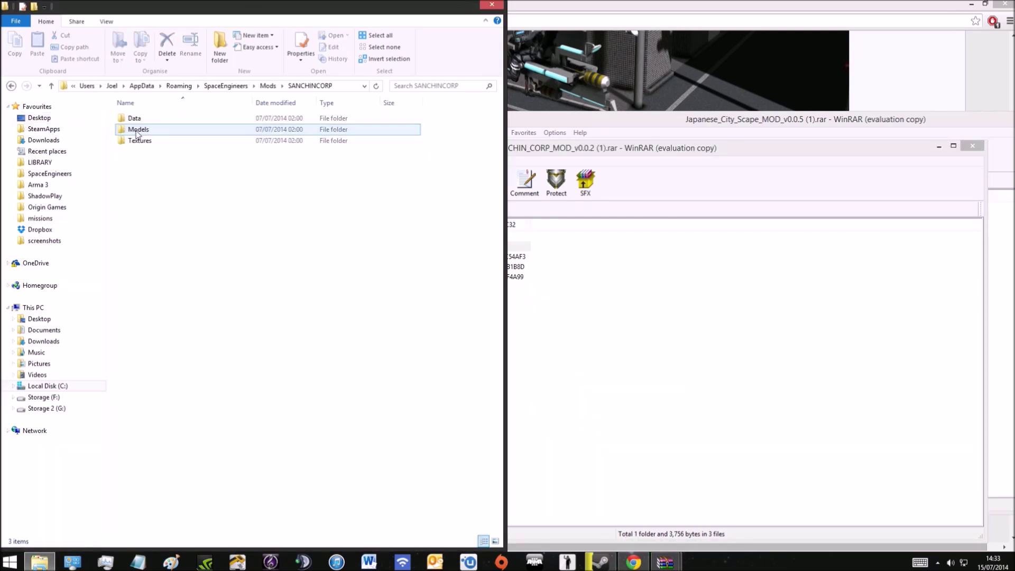
{"action": "left_click", "coordinate": [11, 86]}
{"action": "left_click", "coordinate": [527, 355]}
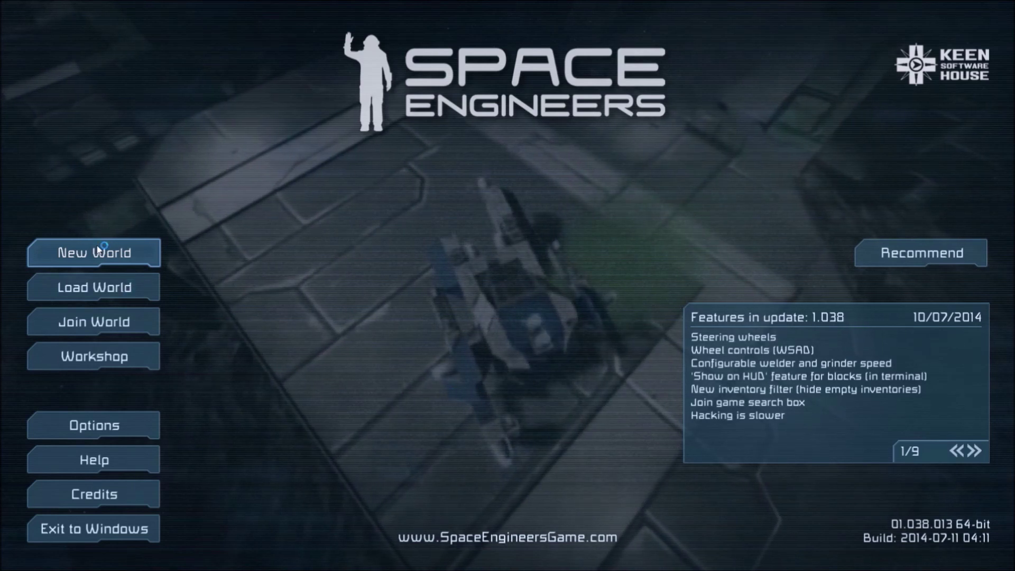
- Start a Quickstart new world, walk toward the base, and open Toolbar Config with G
{"action": "left_click", "coordinate": [98, 249]}
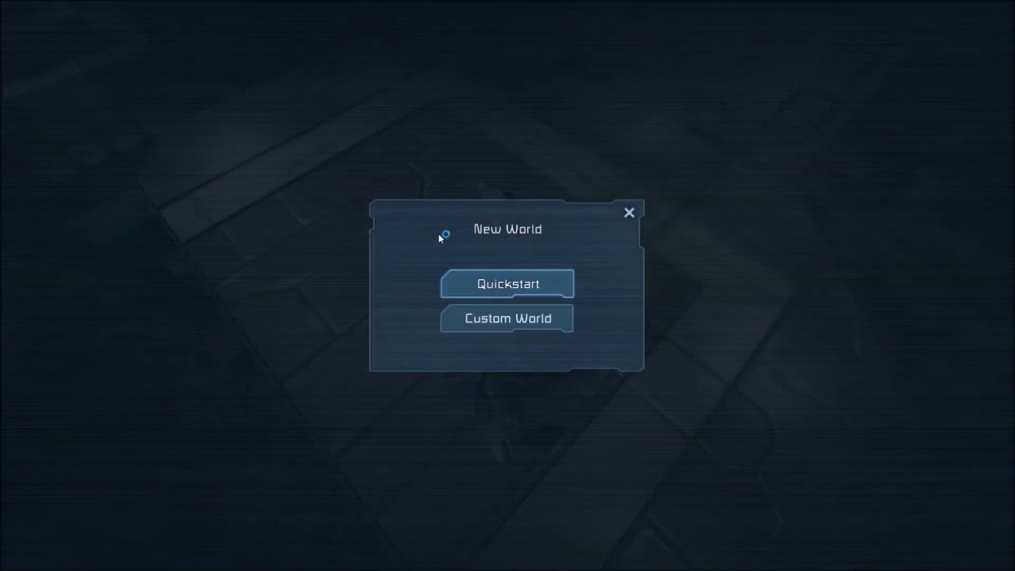
{"action": "left_click", "coordinate": [474, 274]}
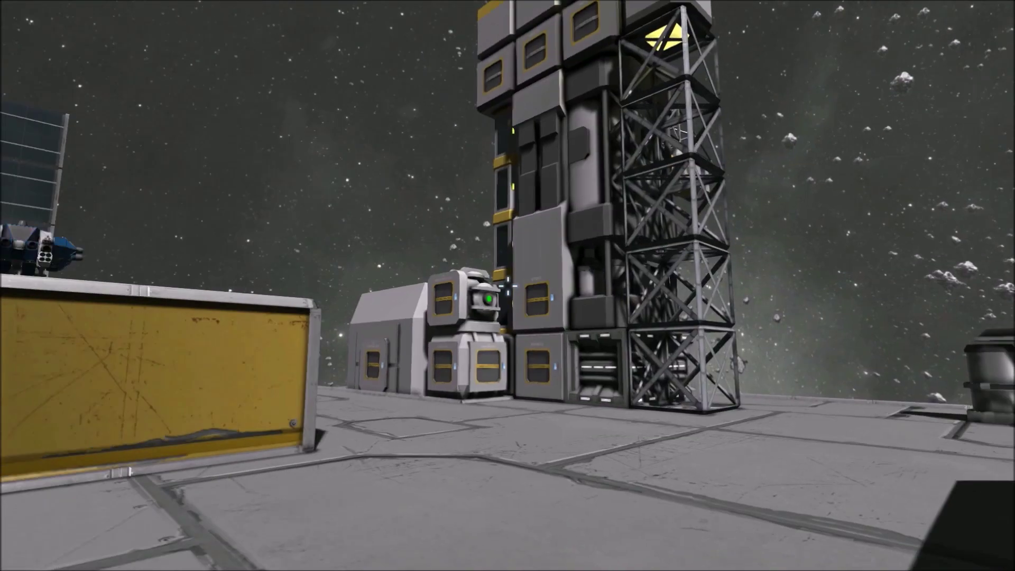
{"action": "key", "text": "w"}
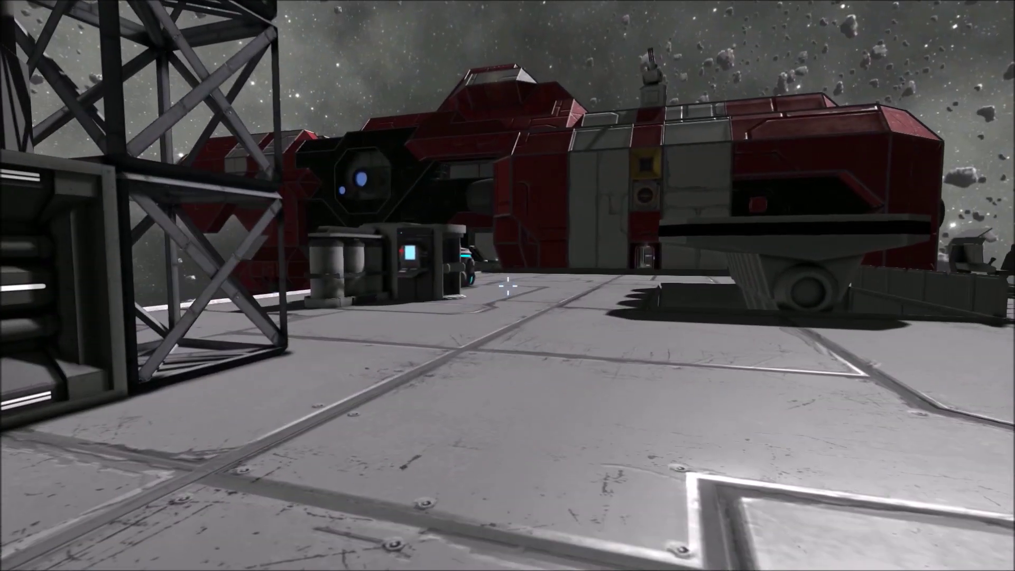
{"action": "key", "text": "g"}
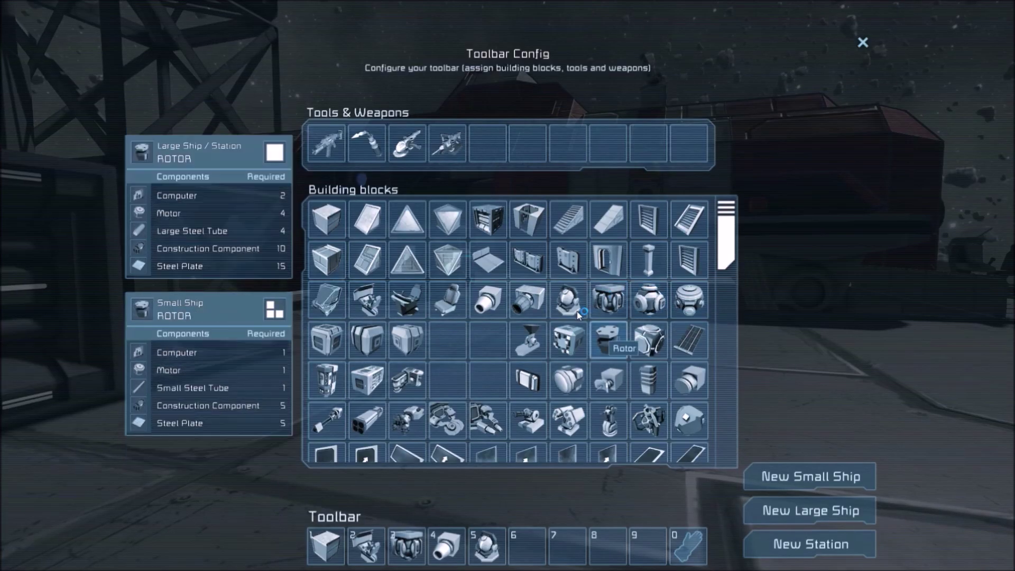
- Assign the mod's Bench block to toolbar slot 6 and place a wooden bench on the floor
{"action": "left_click_drag", "start_coordinate": [710, 216], "coordinate": [705, 344]}
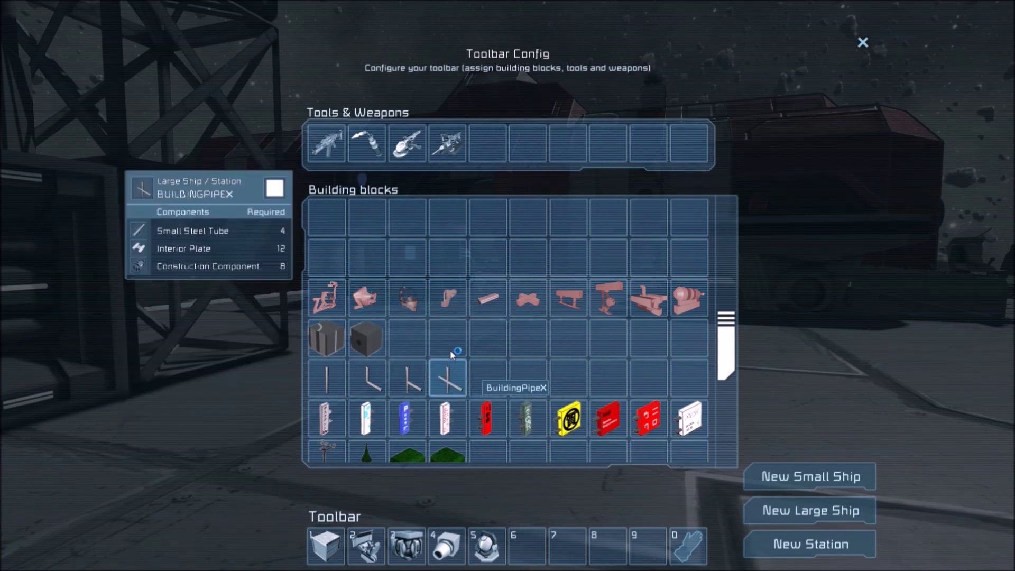
{"action": "scroll", "coordinate": [450, 350], "scroll_direction": "down", "scroll_amount": 3}
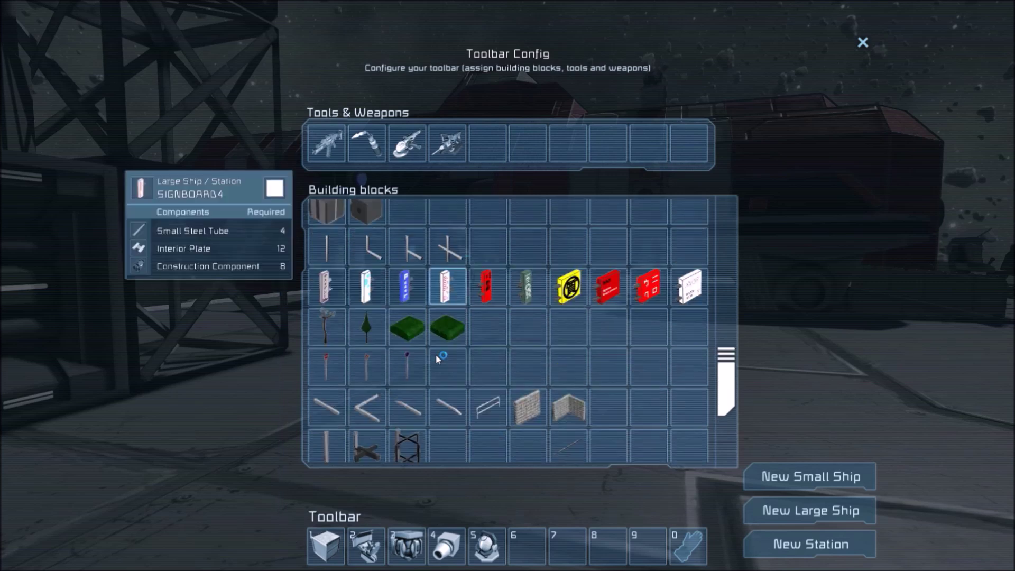
{"action": "scroll", "coordinate": [436, 354], "scroll_direction": "down", "scroll_amount": 3}
{"action": "scroll", "coordinate": [436, 354], "scroll_direction": "down", "scroll_amount": 1}
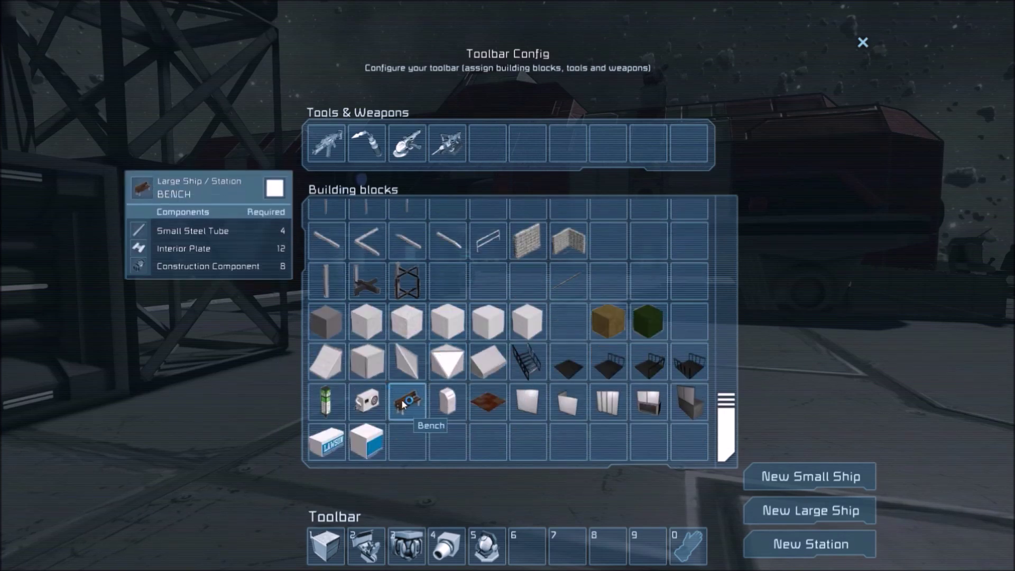
{"action": "left_click_drag", "start_coordinate": [407, 401], "coordinate": [523, 545]}
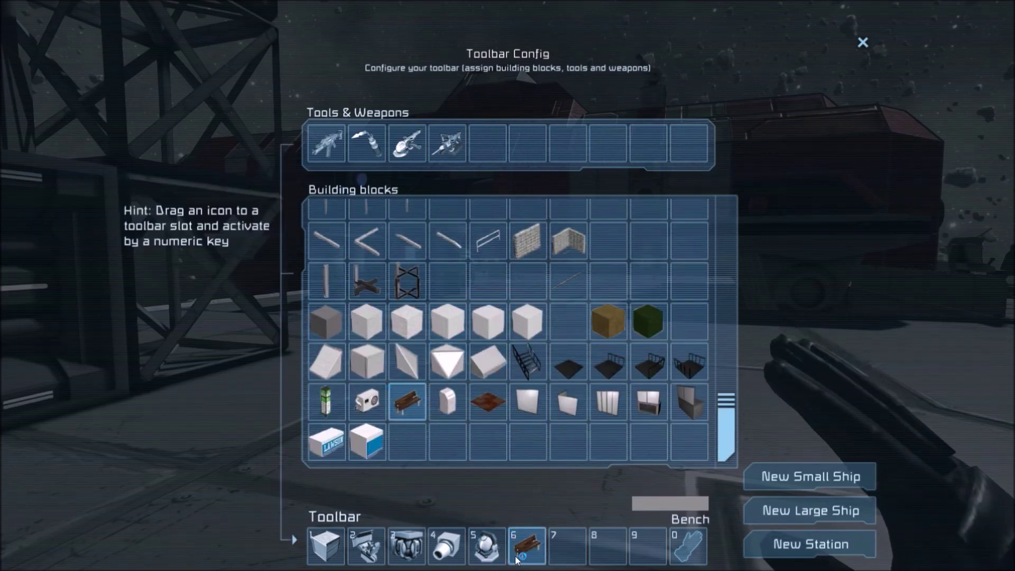
{"action": "key", "text": "Escape"}
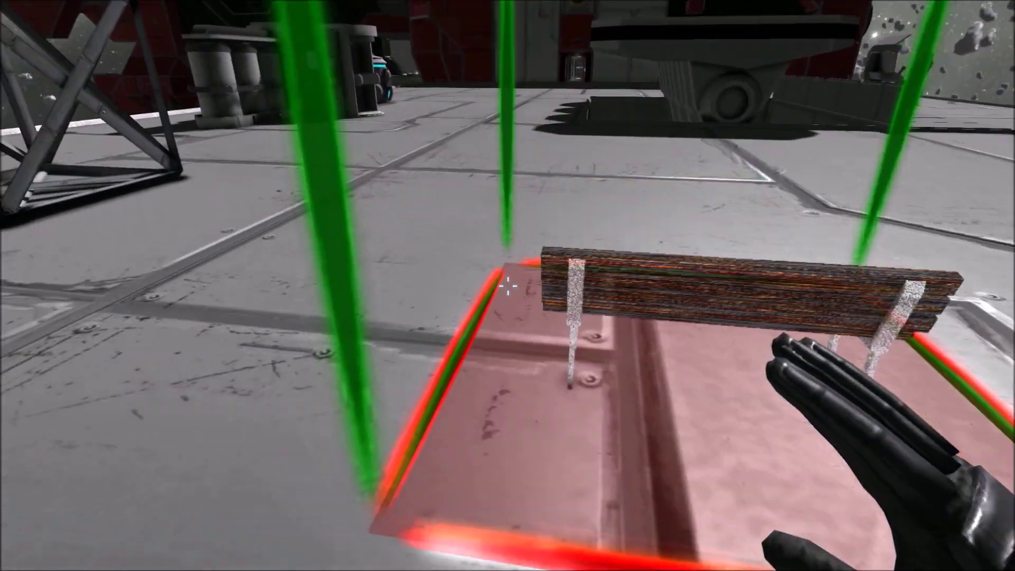
{"action": "left_click", "coordinate": [507, 286]}
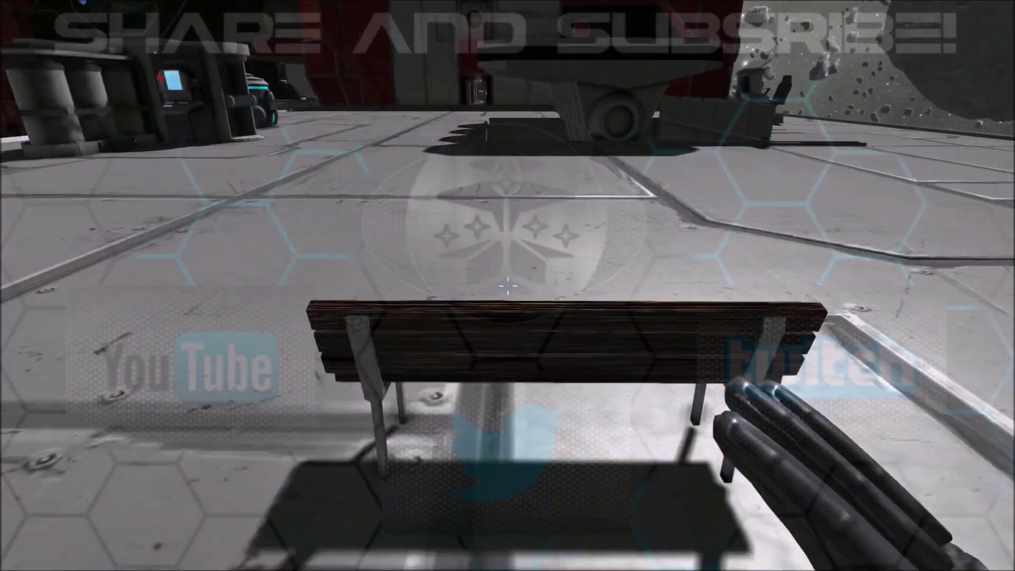